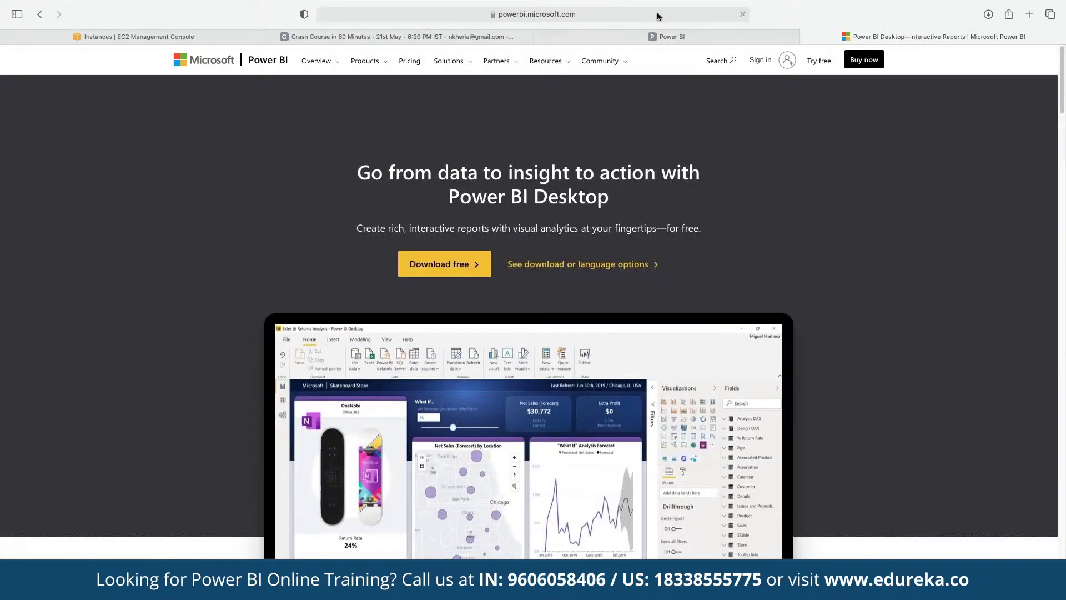
Check the web addresses of the Power BI Desktop page and the Power BI website's home page.
left_click(657, 16)
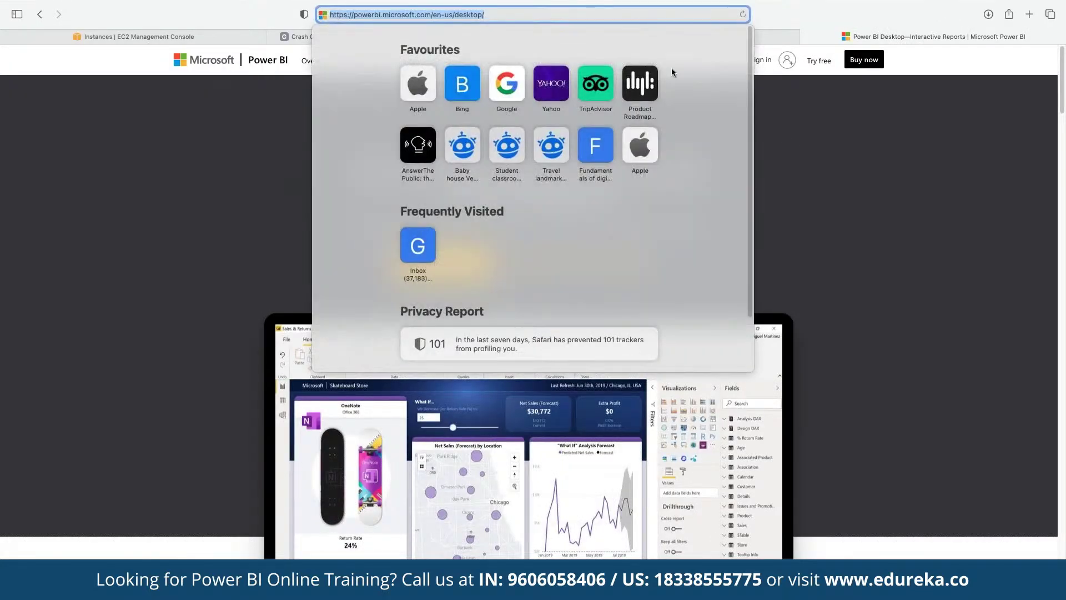
left_click(822, 183)
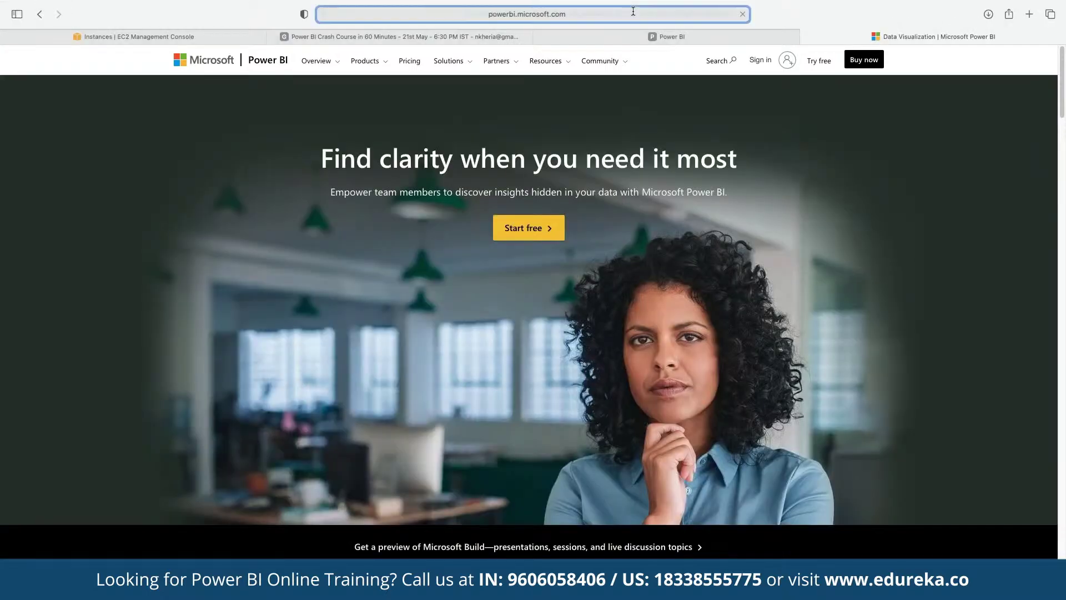
key("super+l")
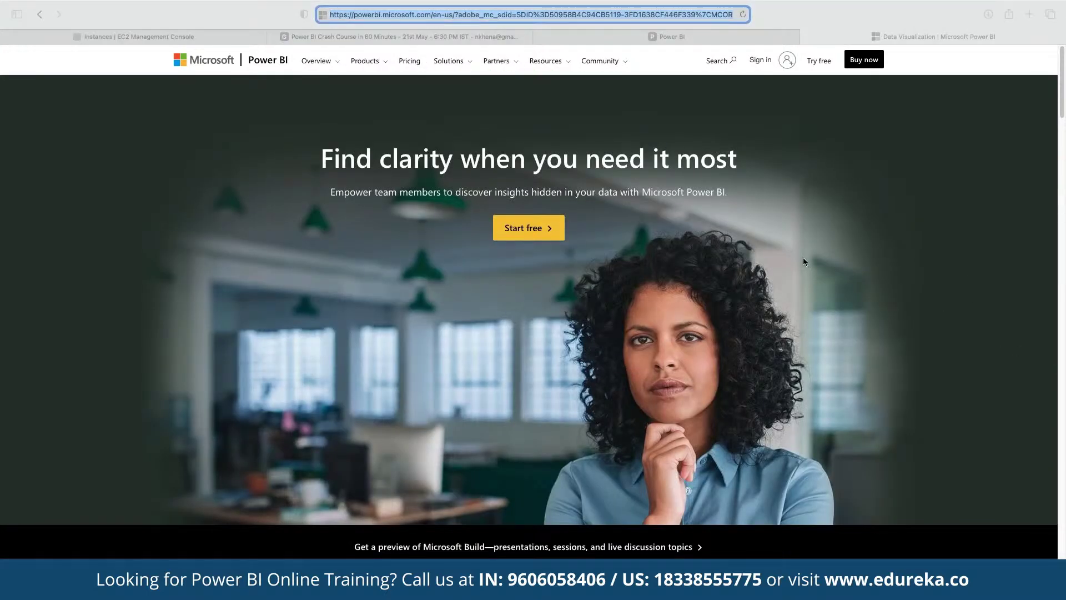
Switch to the Power BI service and look through its home page, including the recently opened reports and dashboards.
left_click(644, 38)
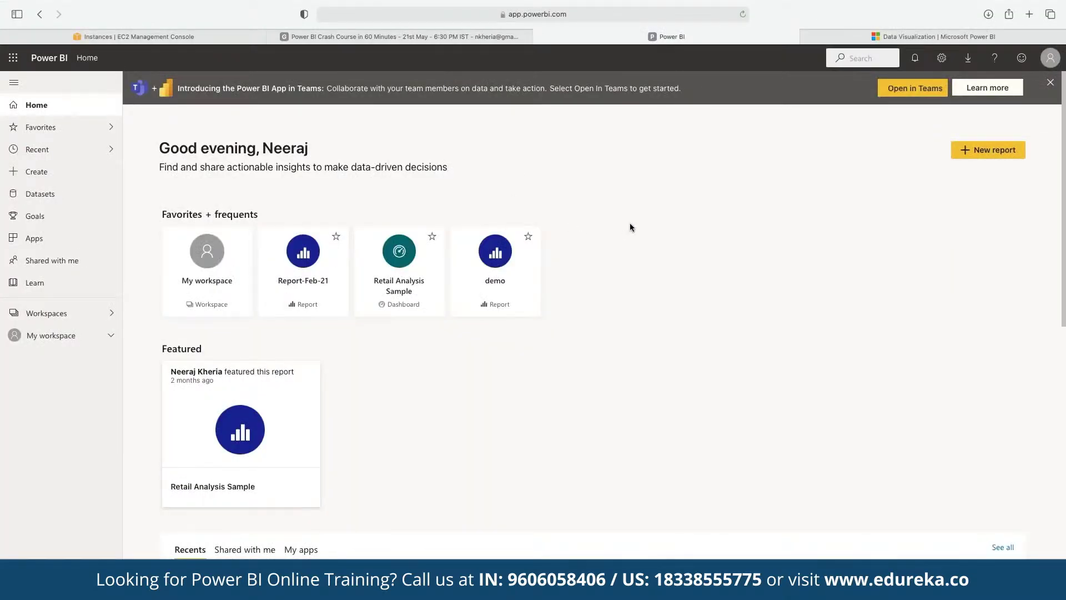
scroll(624, 383, "down", 5)
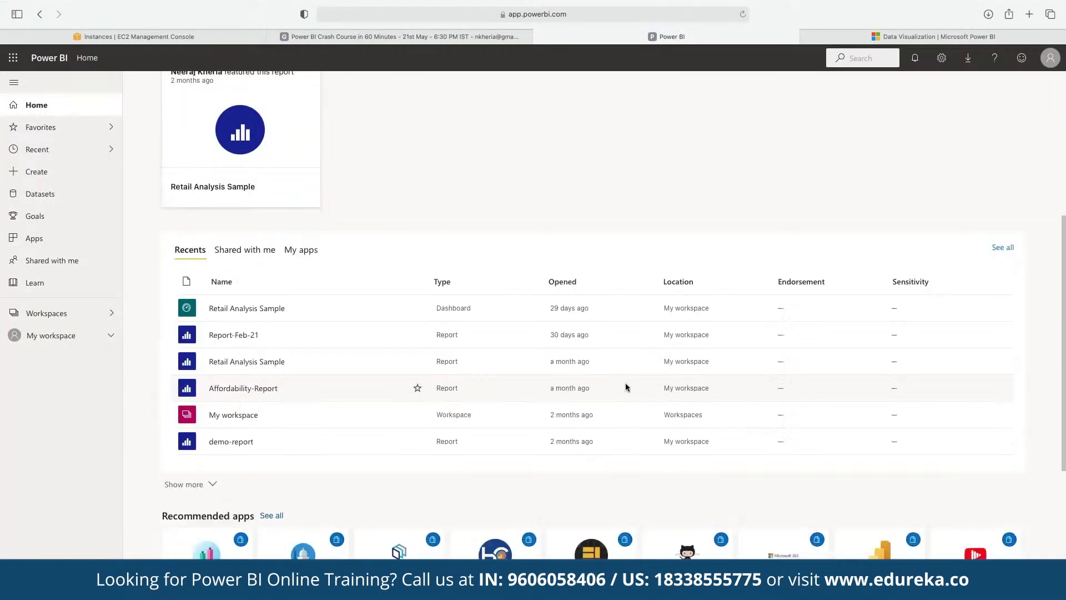
scroll(626, 387, "up", 5)
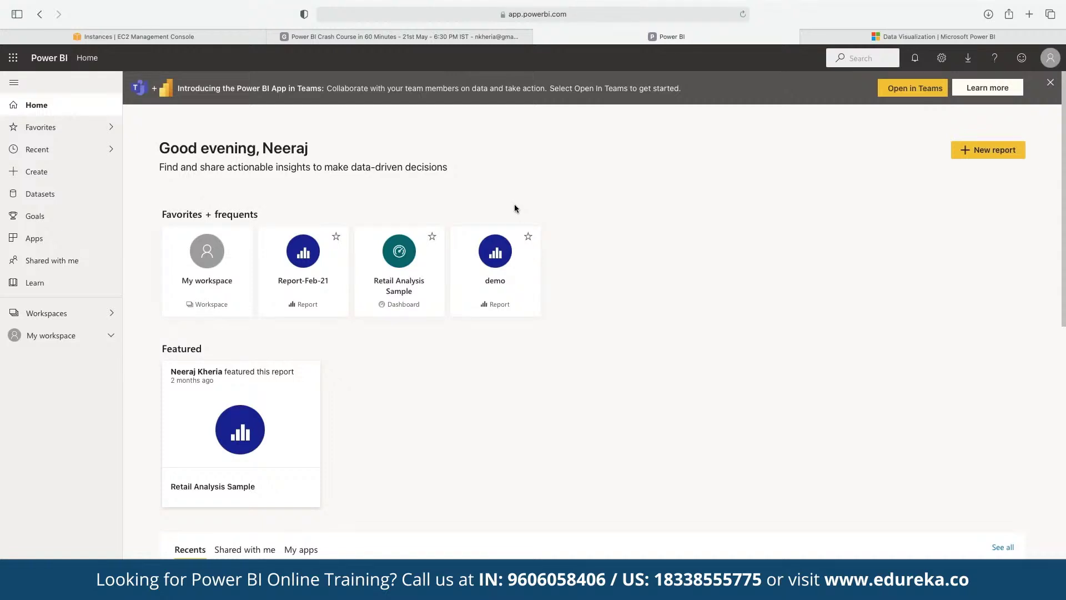
View the available datasets and start creating a report from pasted or manually entered data.
left_click(37, 181)
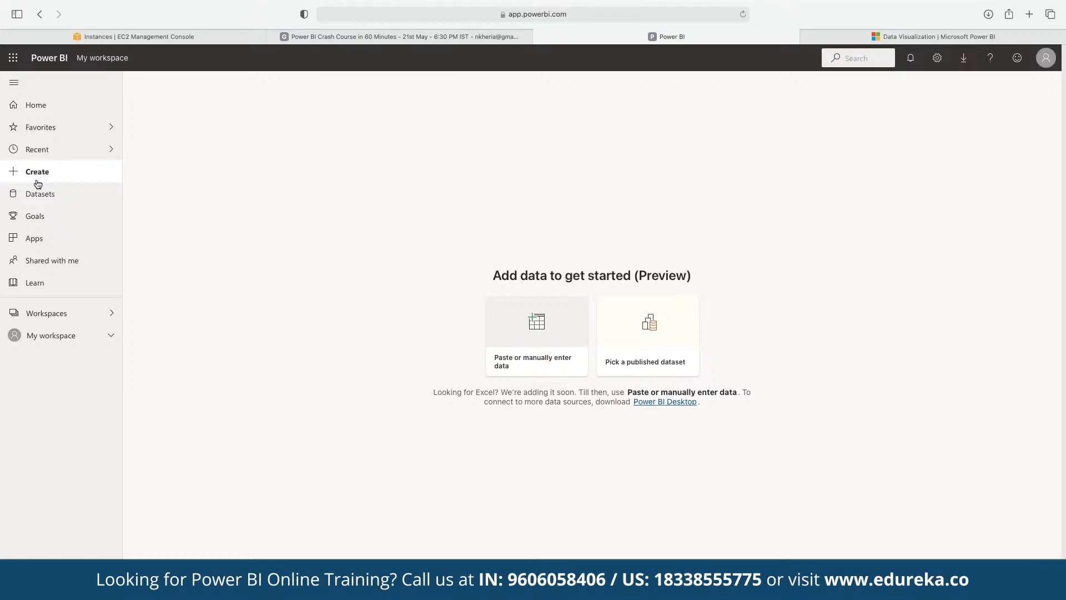
left_click(47, 205)
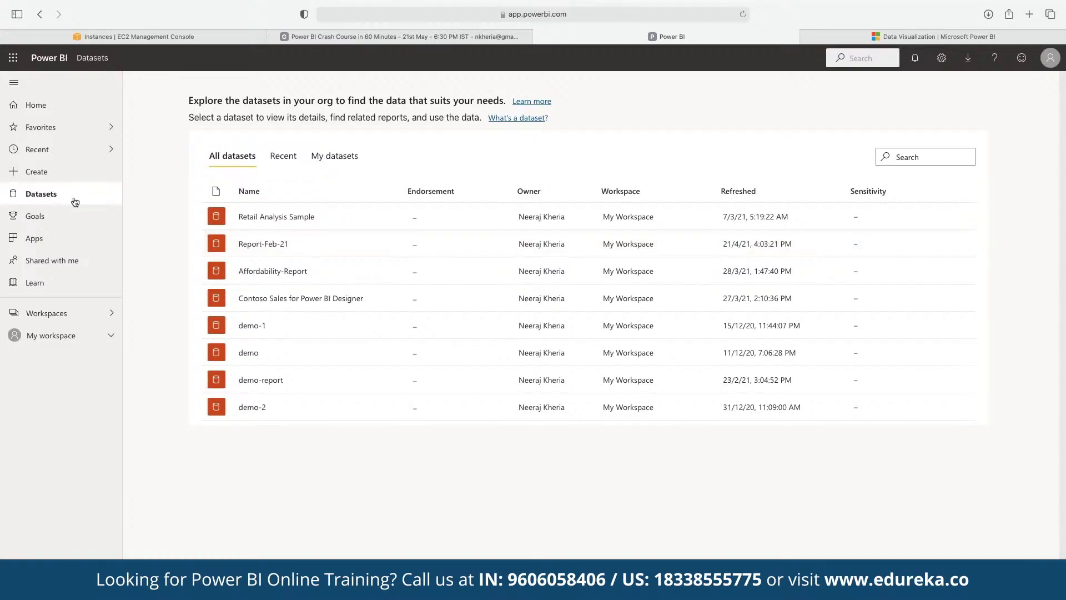
left_click(35, 171)
left_click(528, 325)
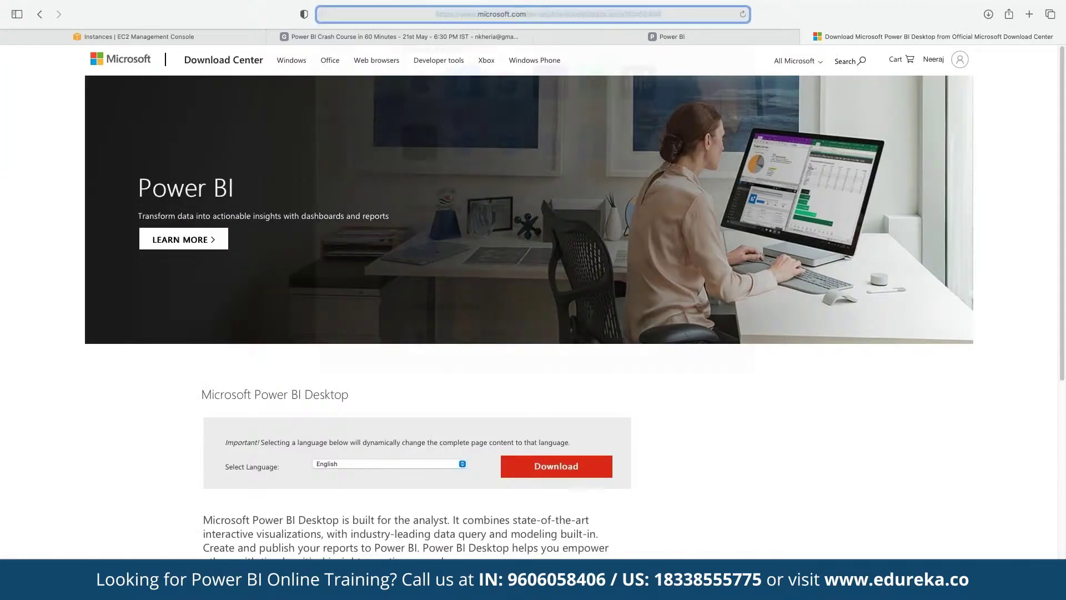
Check the web address of the Power BI Desktop download page and return to the Power BI service.
left_click(536, 14)
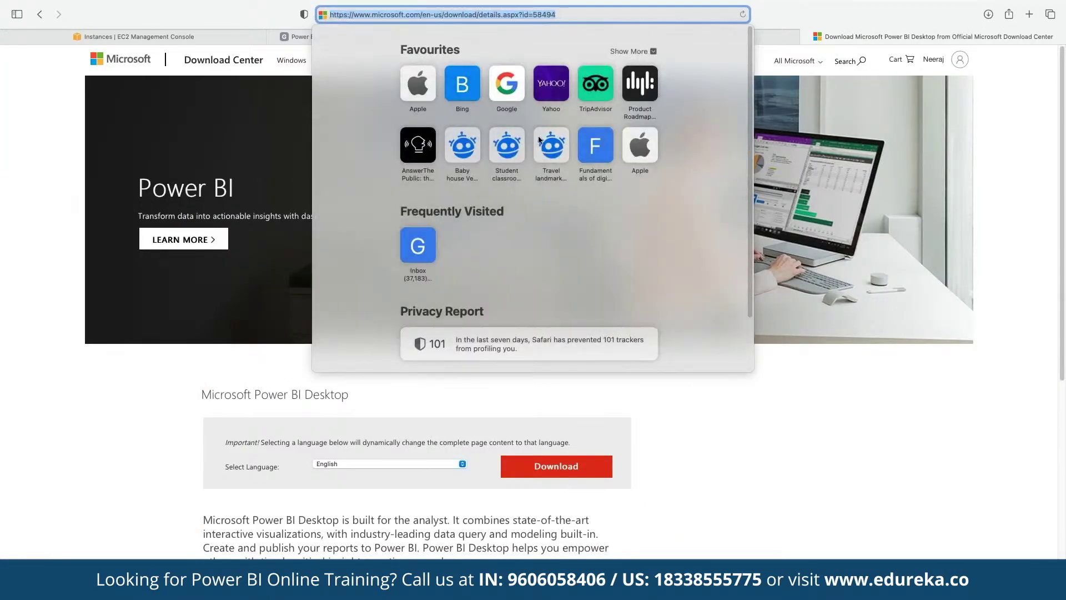
key("Escape")
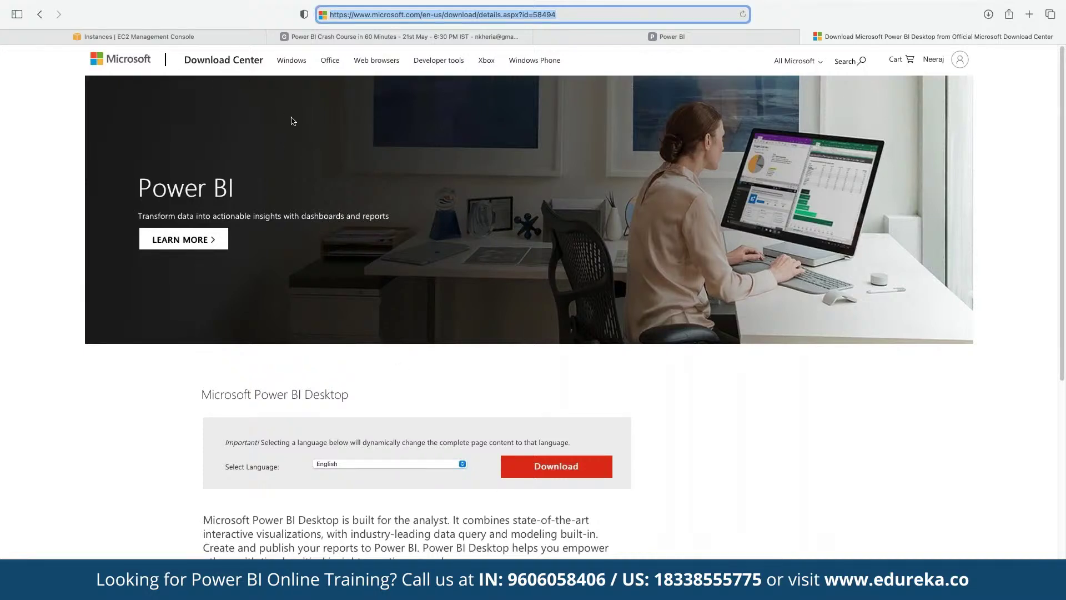
left_click(674, 35)
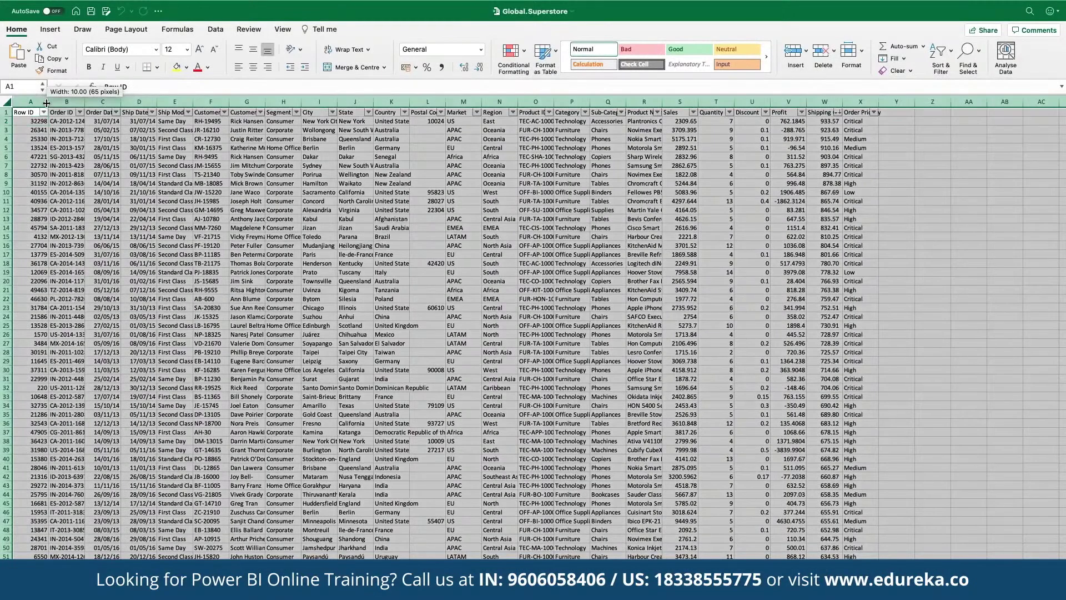
In Excel, auto-fit the widths of all columns in the Global.Superstore worksheet and clear the full-sheet selection.
double_click(46, 103)
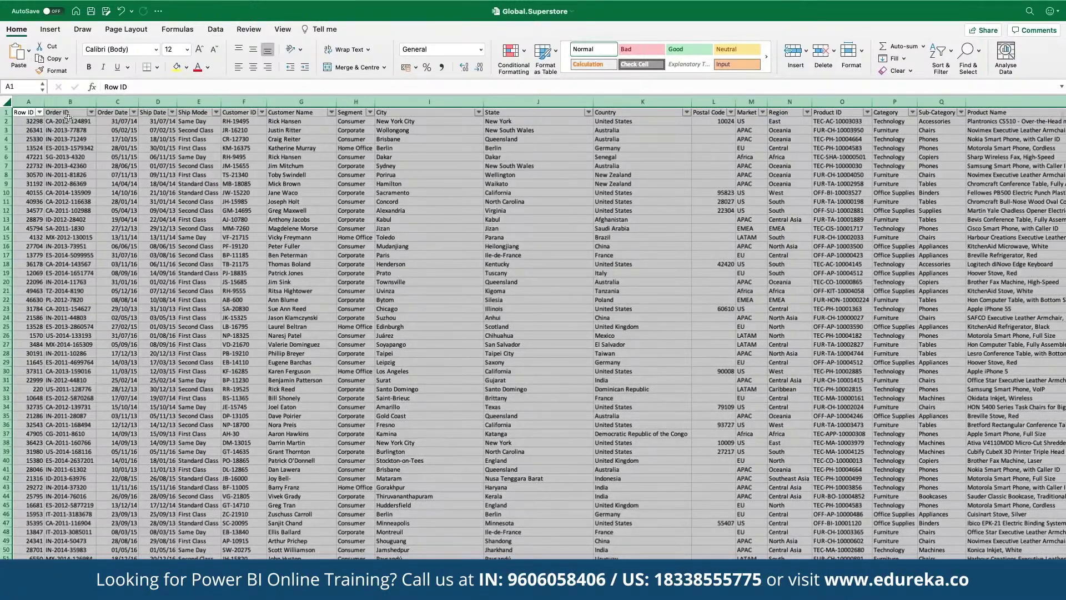
scroll(67, 118, "up", 3)
left_click(90, 165)
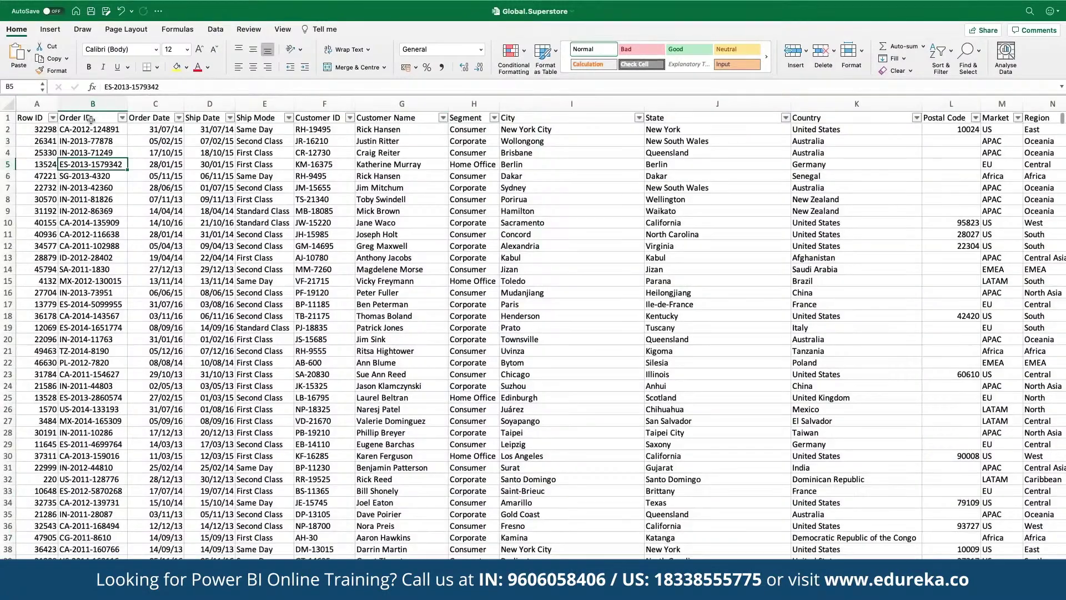
Examine the header row and the columns of the Global.Superstore data across the sheet.
left_click(5, 117)
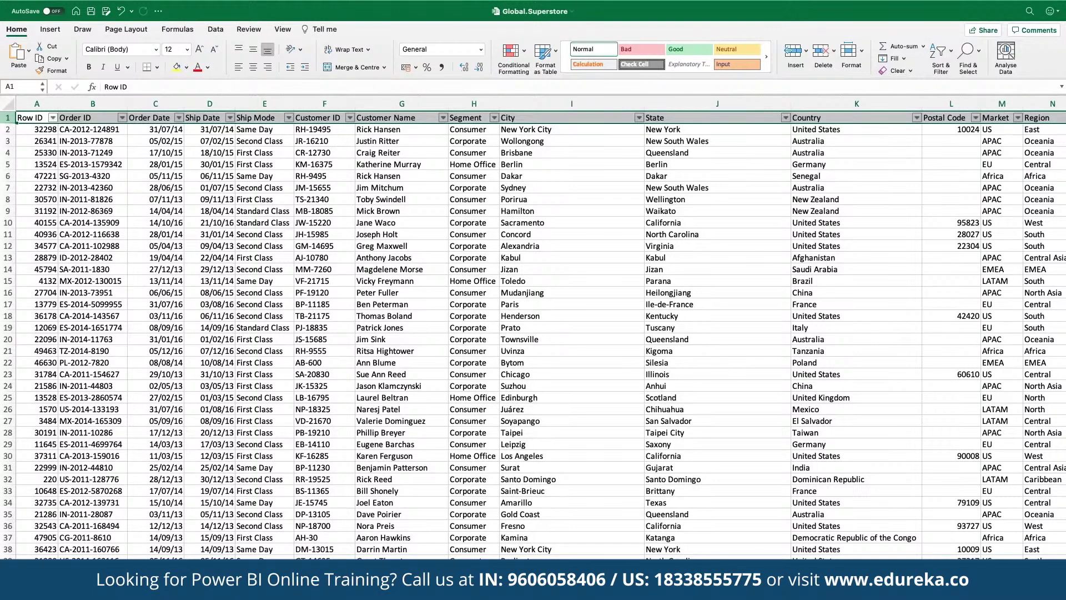
scroll(533, 333, "right", 5)
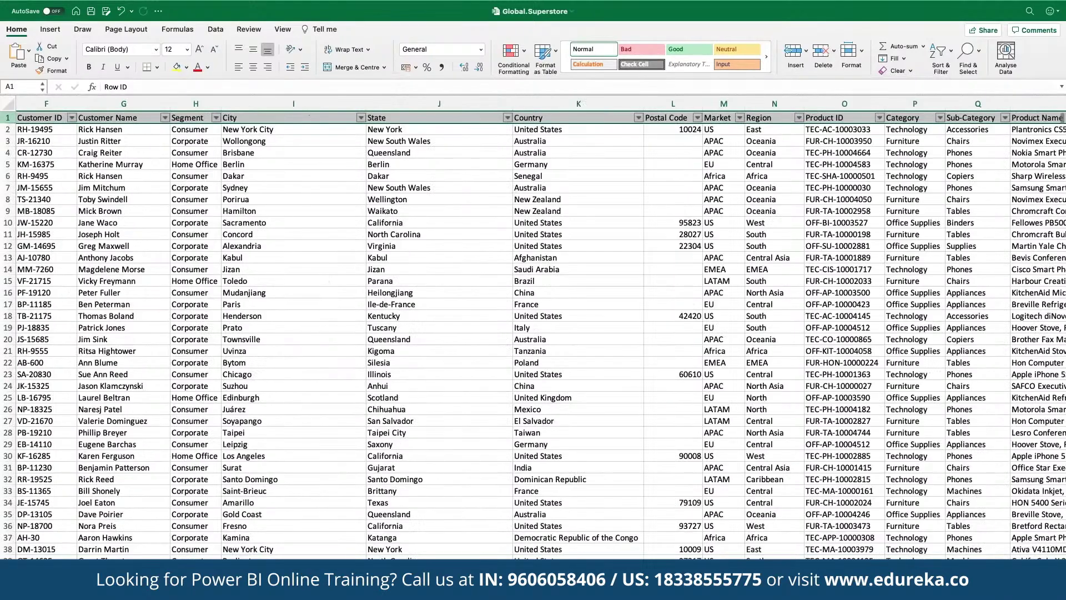
scroll(533, 333, "right", 3)
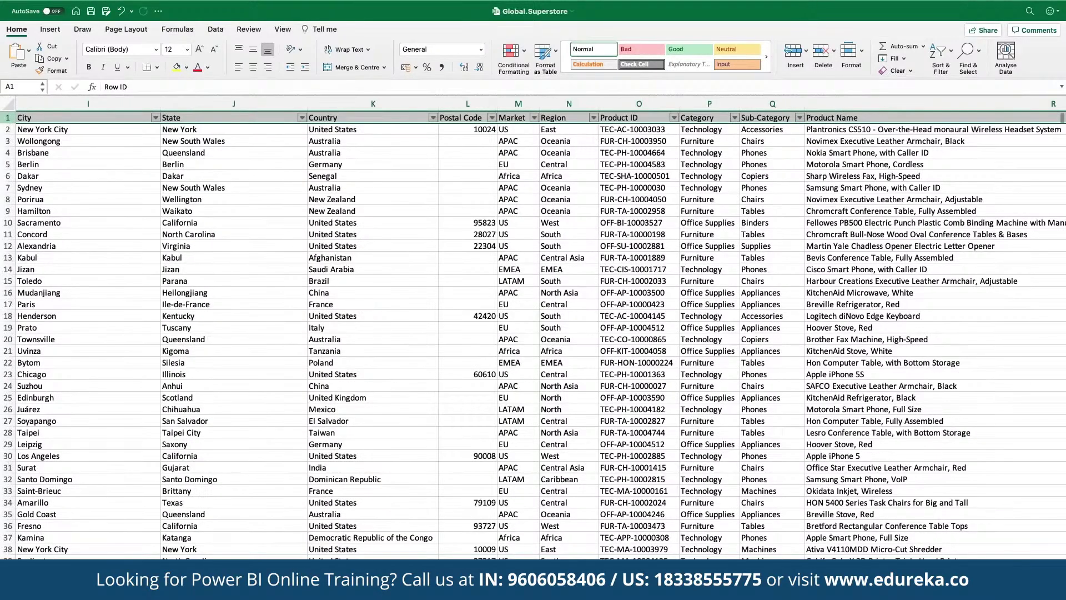
scroll(533, 333, "right", 2)
scroll(346, 471, "left", 10)
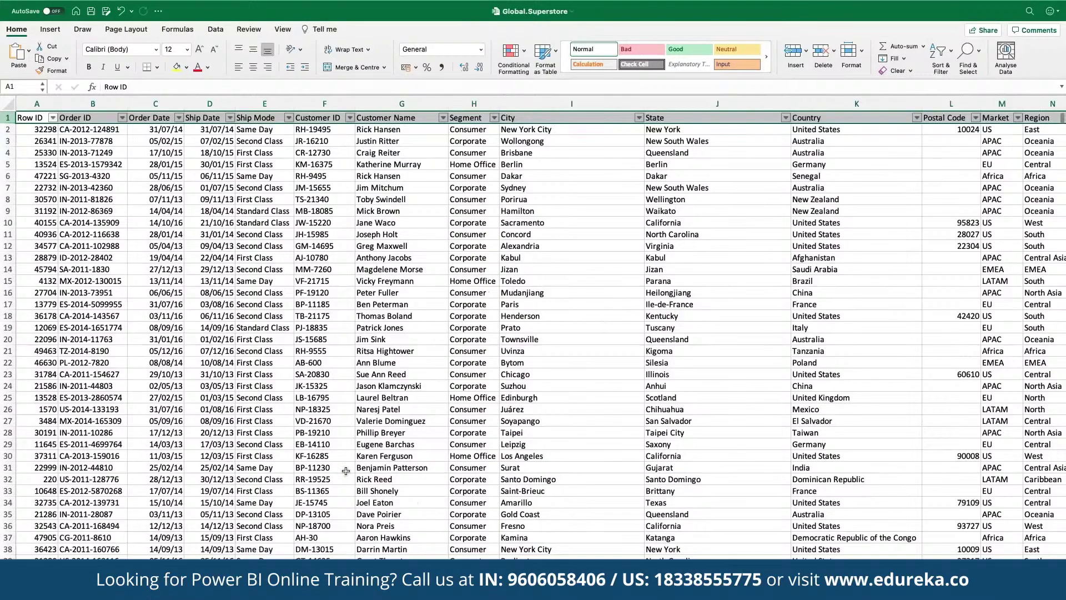
Select and copy the entire Global.Superstore data range, including its headers.
left_click(334, 417)
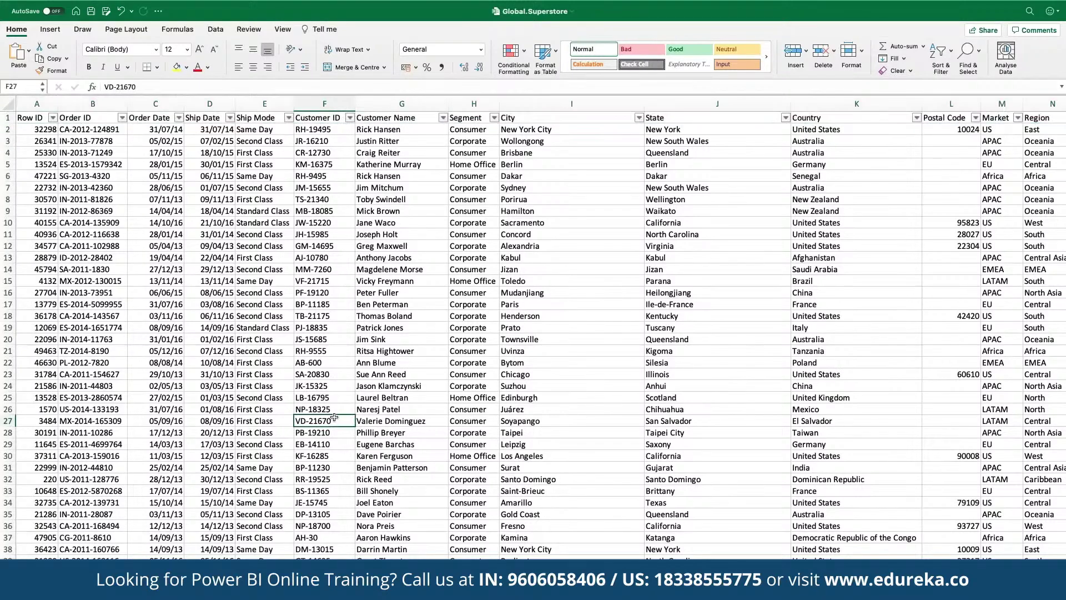
key("ctrl+a")
key("ctrl+c")
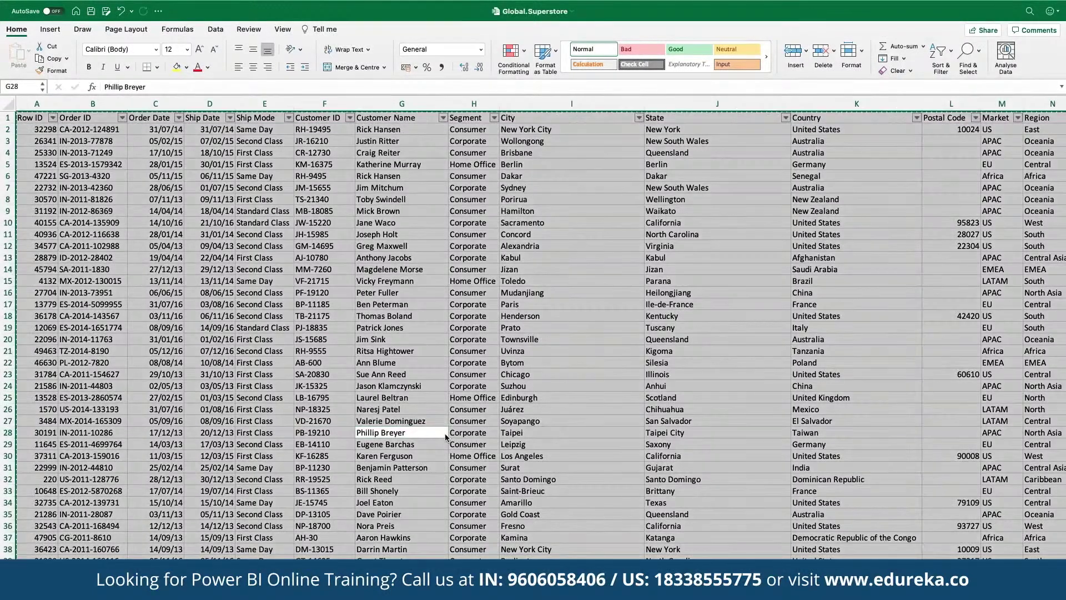
Switch to Power BI, paste the copied data into the Enter data table, and use the first row as headers.
key("super+Tab")
key("super+Tab")
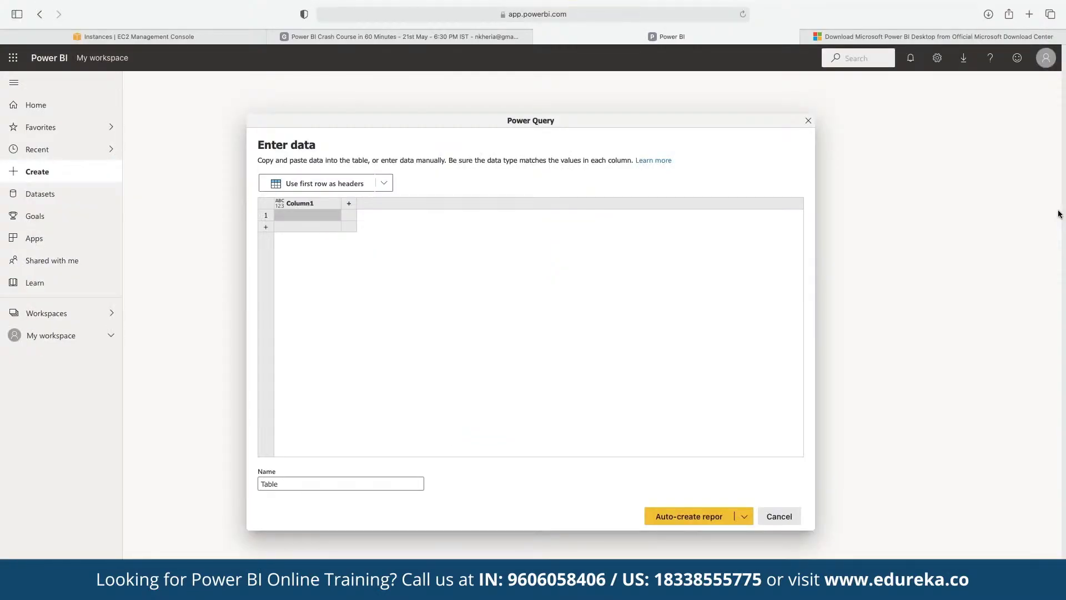
key("super+v")
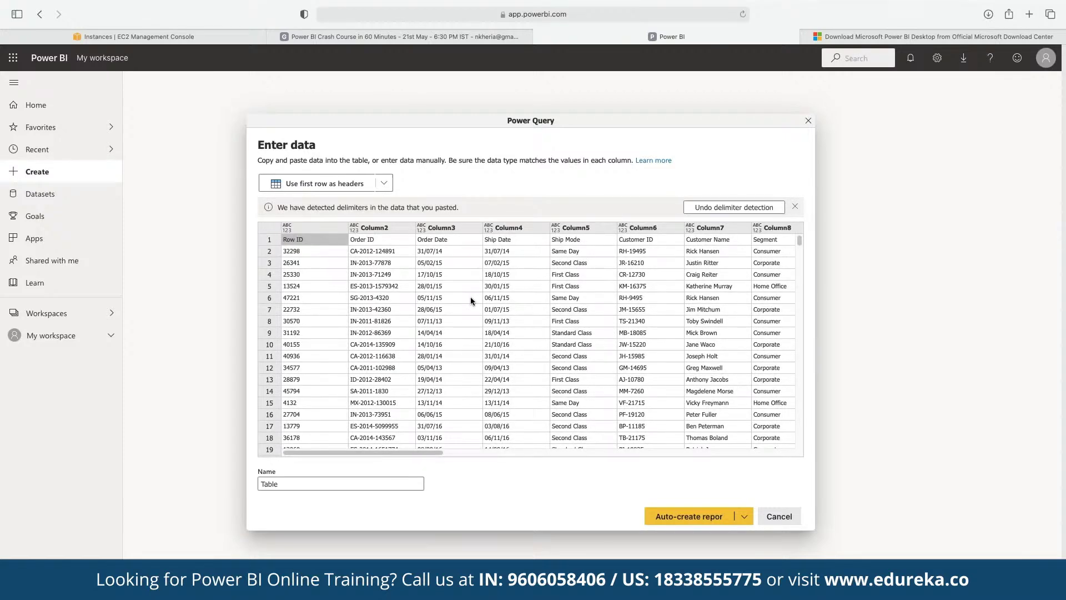
left_click(267, 249)
left_click(267, 240)
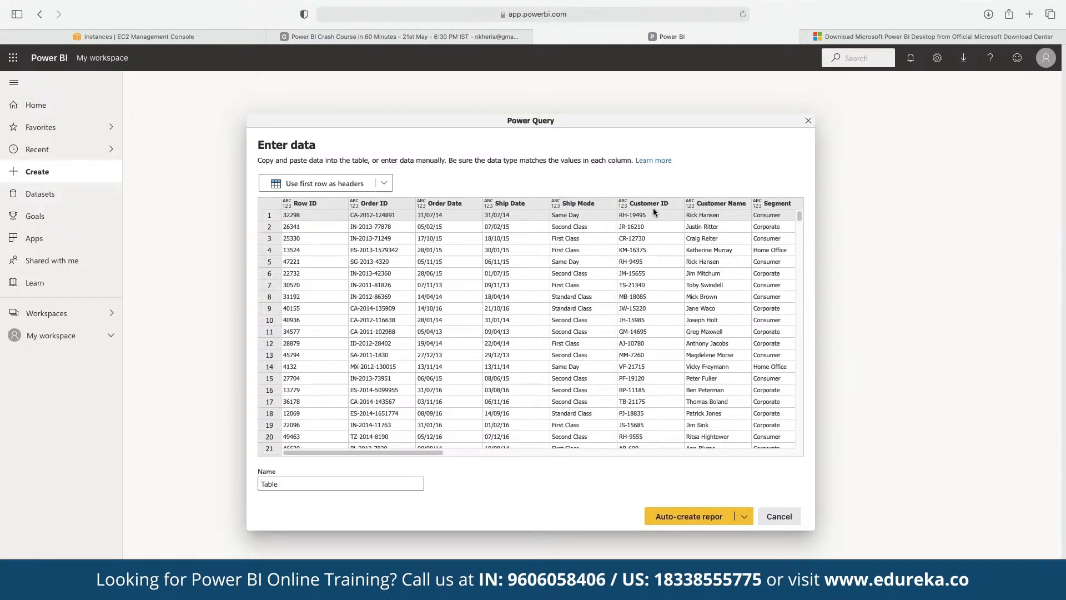
left_click(365, 483)
double_click(365, 484)
type("Gloabl-Super")
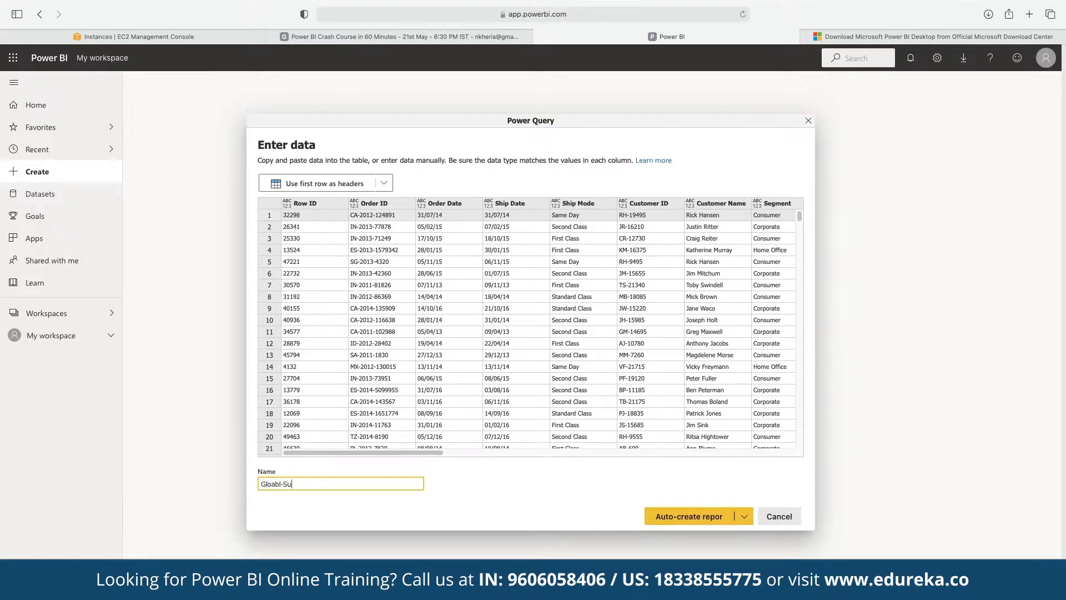
key("BackSpace")
key("BackSpace")
key("BackSpace")
key("BackSpace")
key("BackSpace")
key("BackSpace")
key("BackSpace")
key("BackSpace")
key("BackSpace")
key("BackSpace")
key("BackSpace")
key("BackSpace")
Name the table Orders and auto-create a report from it.
type("Orders")
left_click(744, 517)
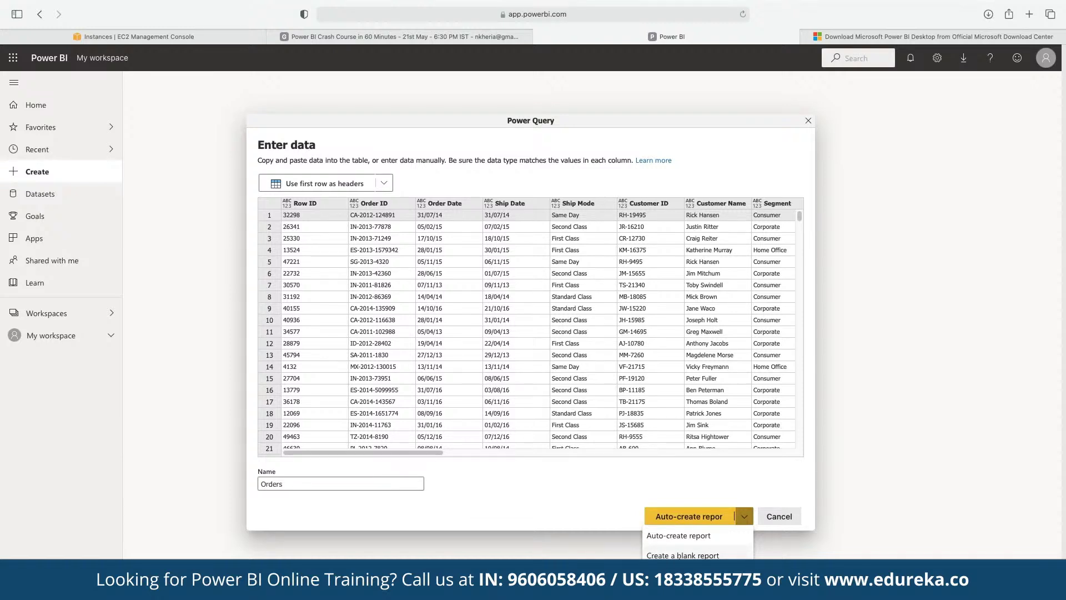
left_click(695, 535)
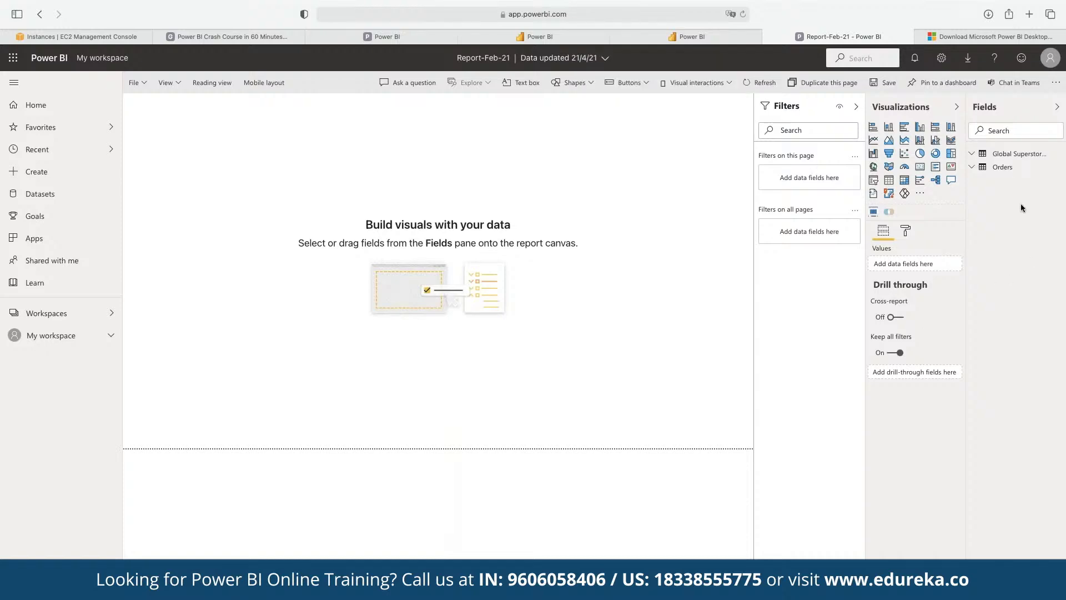
Create a column chart of Profit by Order Date from the Orders table and enlarge it to about half the canvas width.
left_click(982, 167)
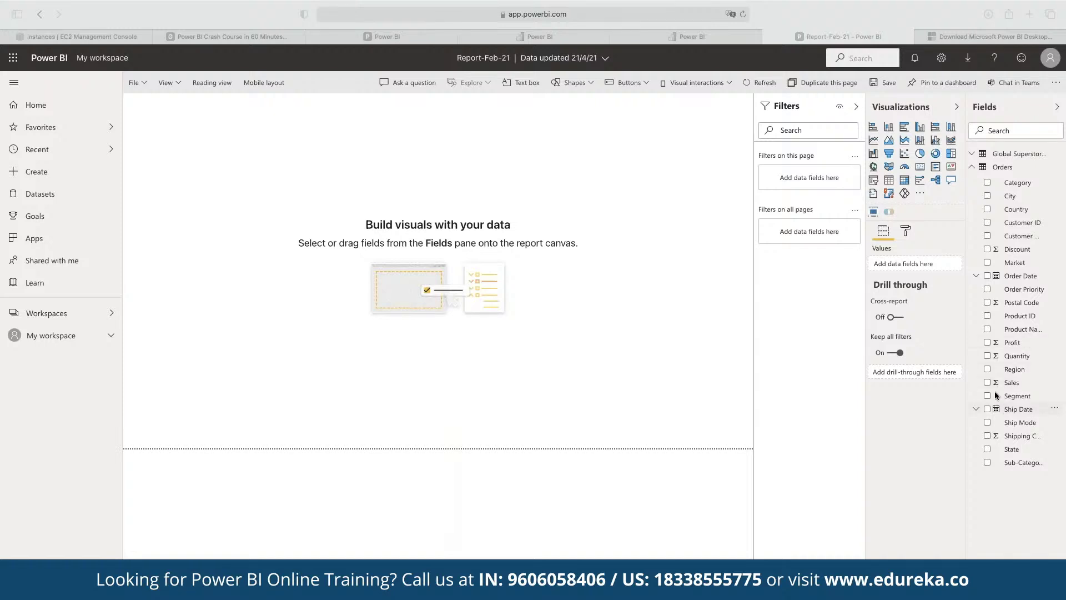
left_click(988, 342)
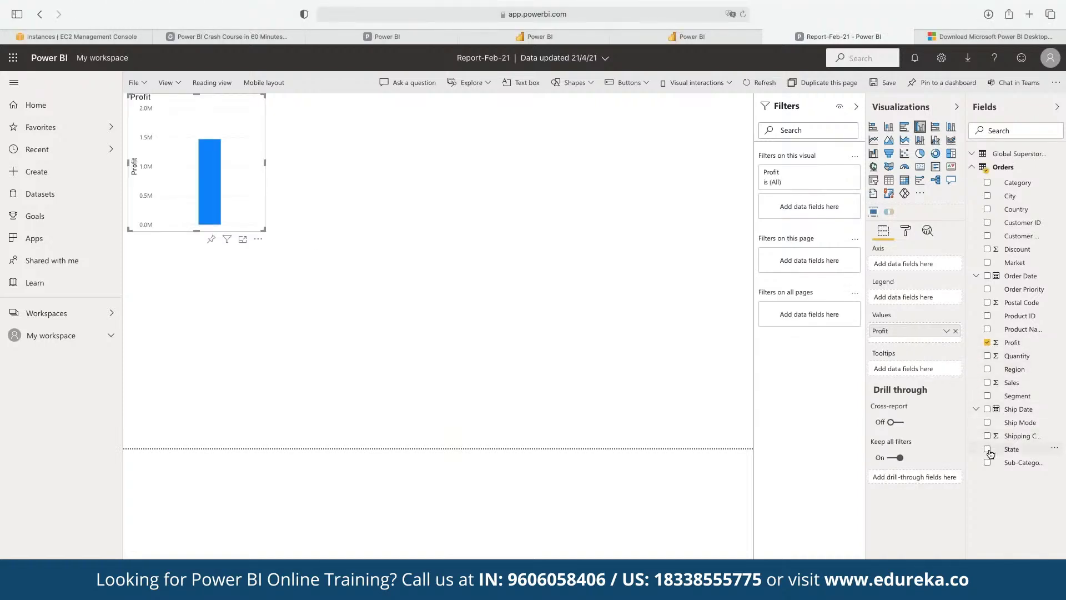
left_click(988, 276)
left_click_drag(264, 230, 481, 351)
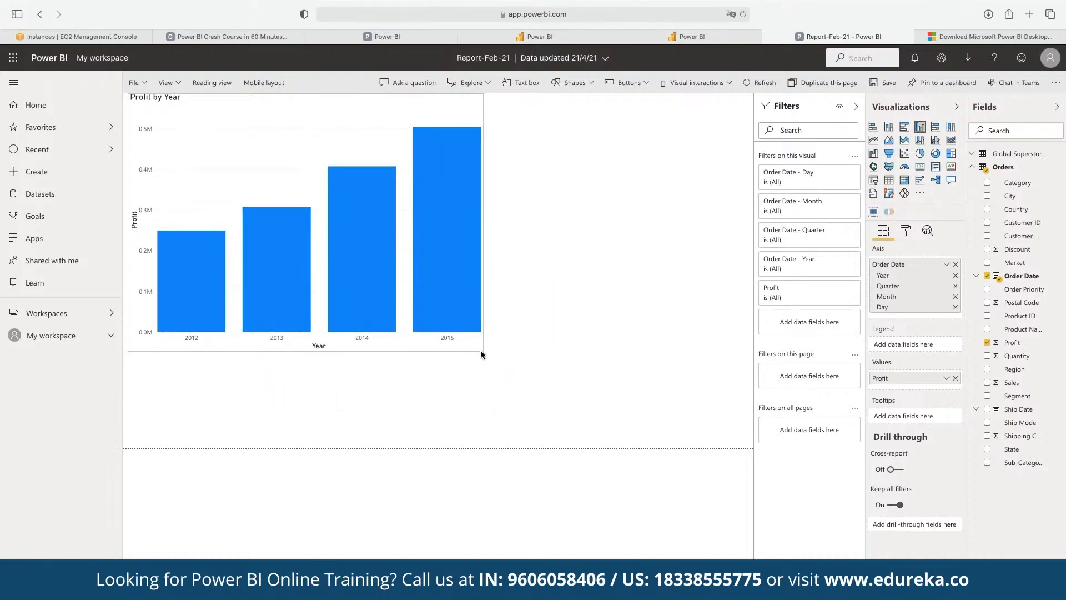
left_click_drag(481, 354, 435, 312)
Add an empty line chart below the Profit by Year chart.
left_click(502, 328)
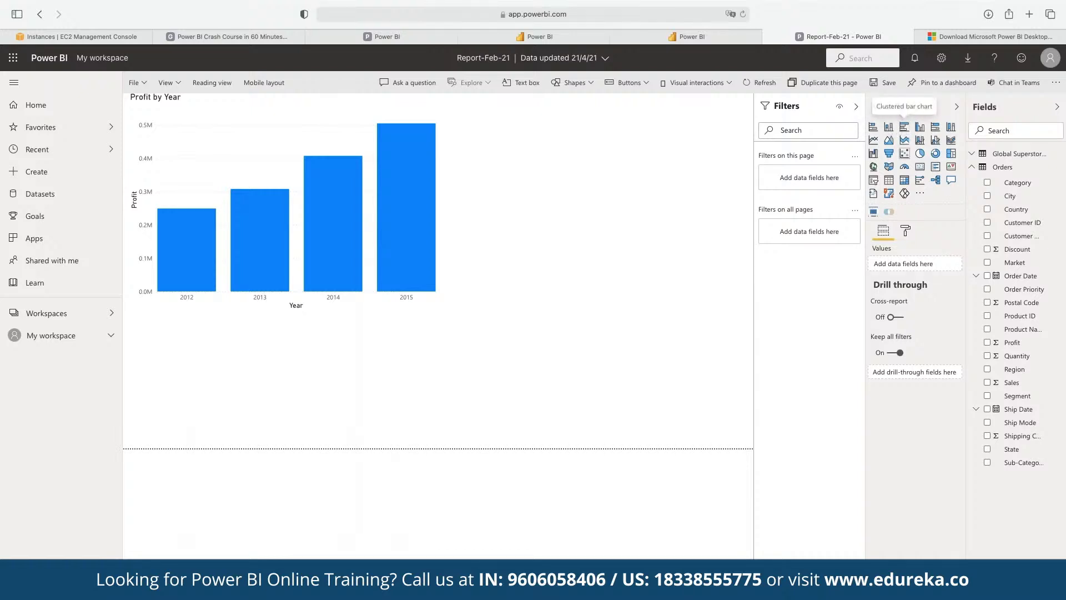
left_click(874, 141)
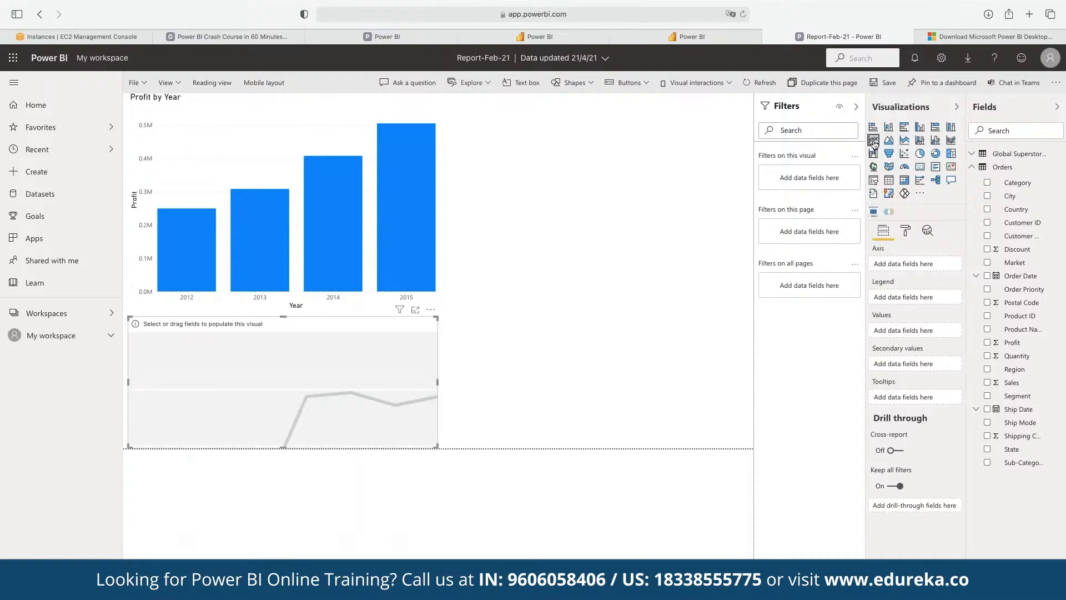
Change the Profit by Year column chart to a line chart and remove that visual from the report.
left_click(314, 125)
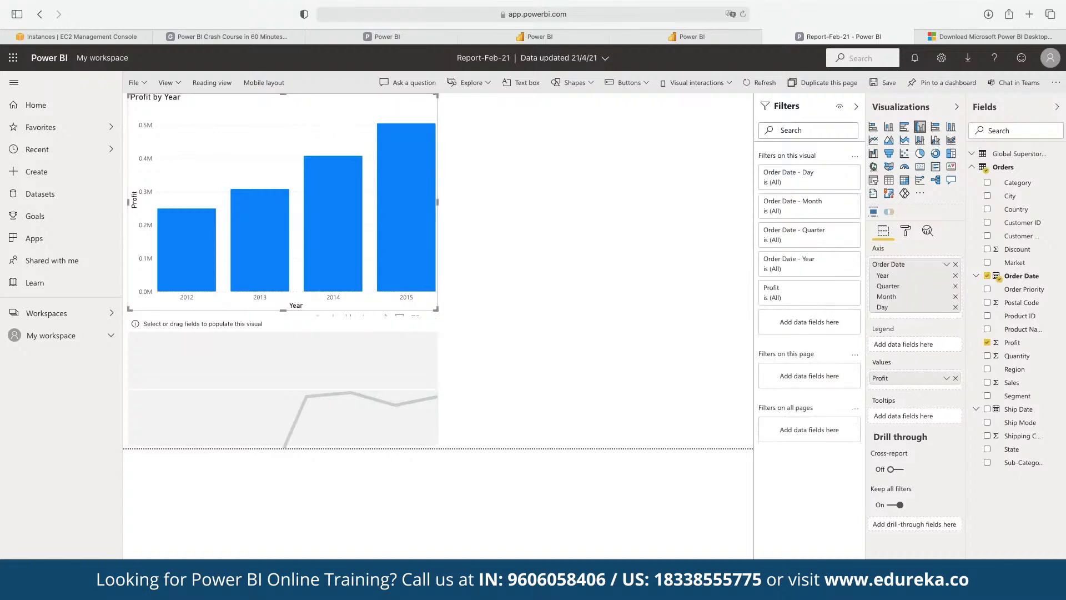
left_click(875, 141)
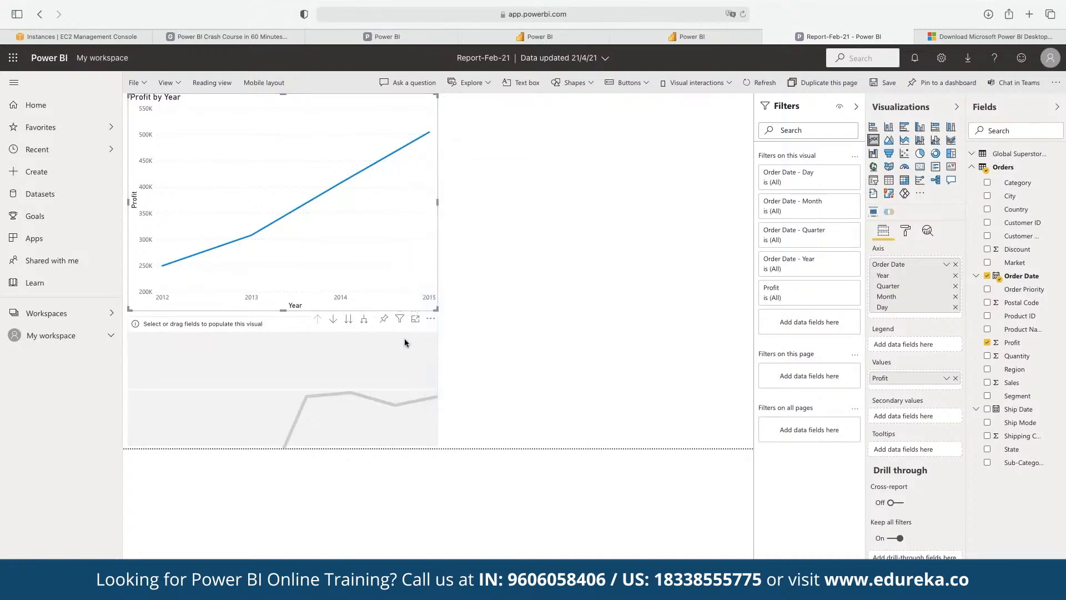
left_click(431, 320)
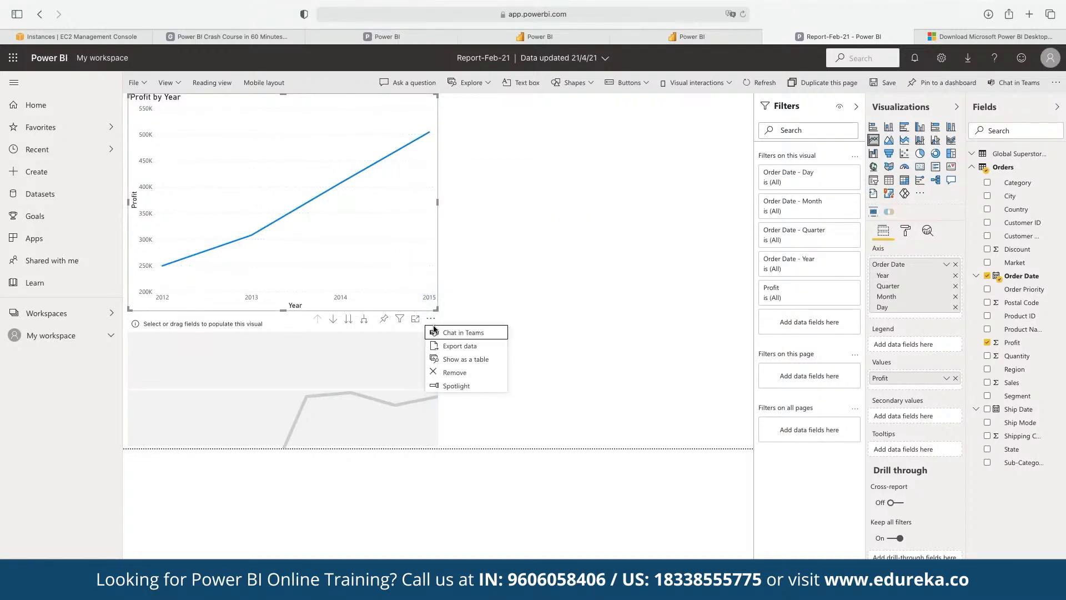
left_click(450, 373)
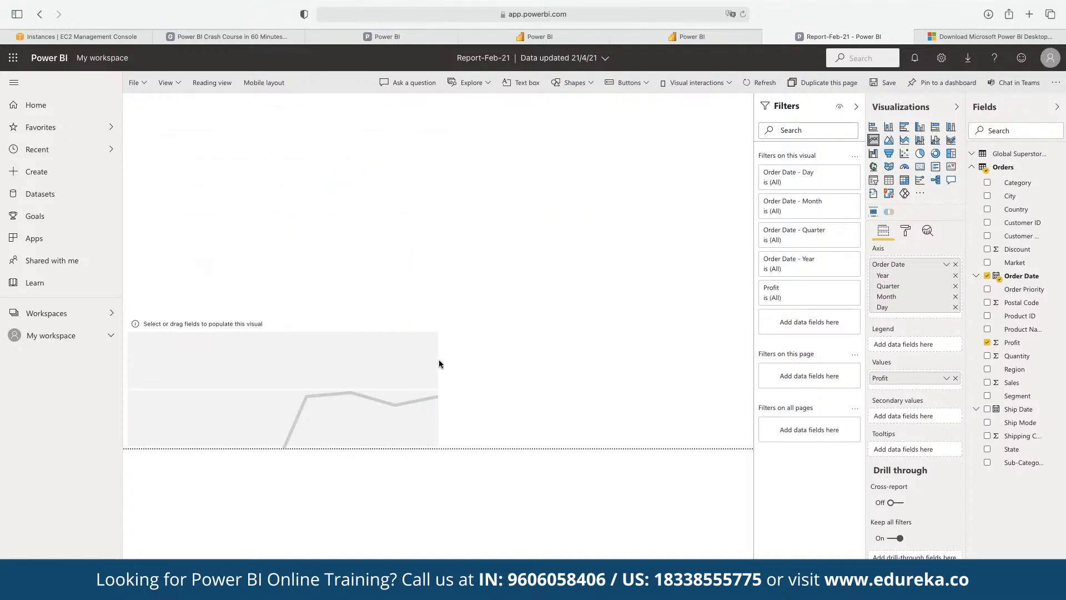
Restore the removed Profit by Year line chart and delete the empty line chart below it.
key("ctrl+z")
left_click(433, 329)
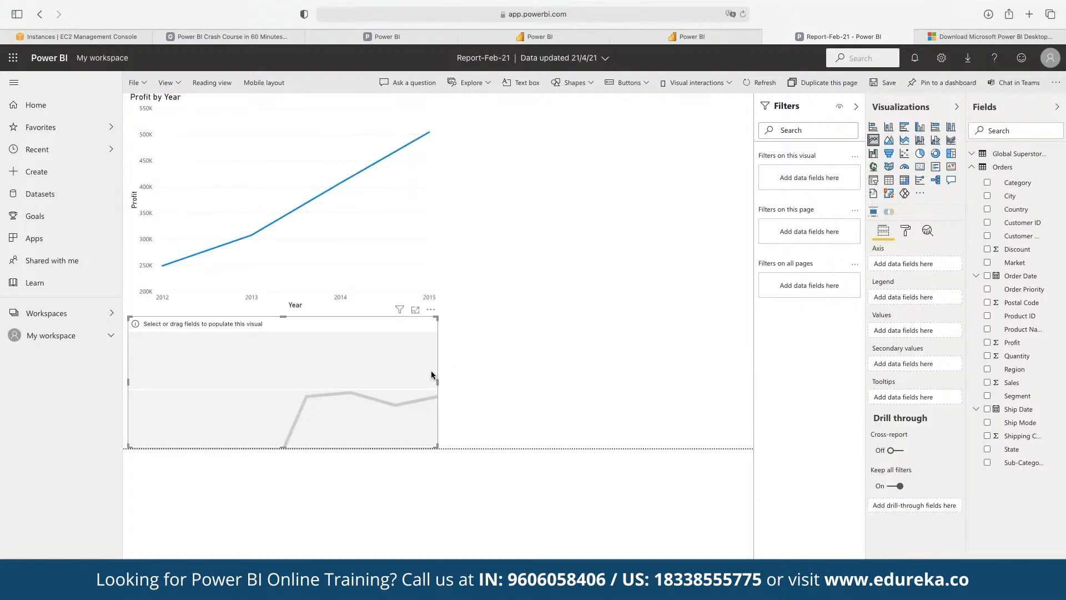
key("Delete")
Enlarge the Profit by Year line chart to about three quarters of the canvas width and move it to the canvas centre.
mouse_move(394, 253)
left_click(435, 307)
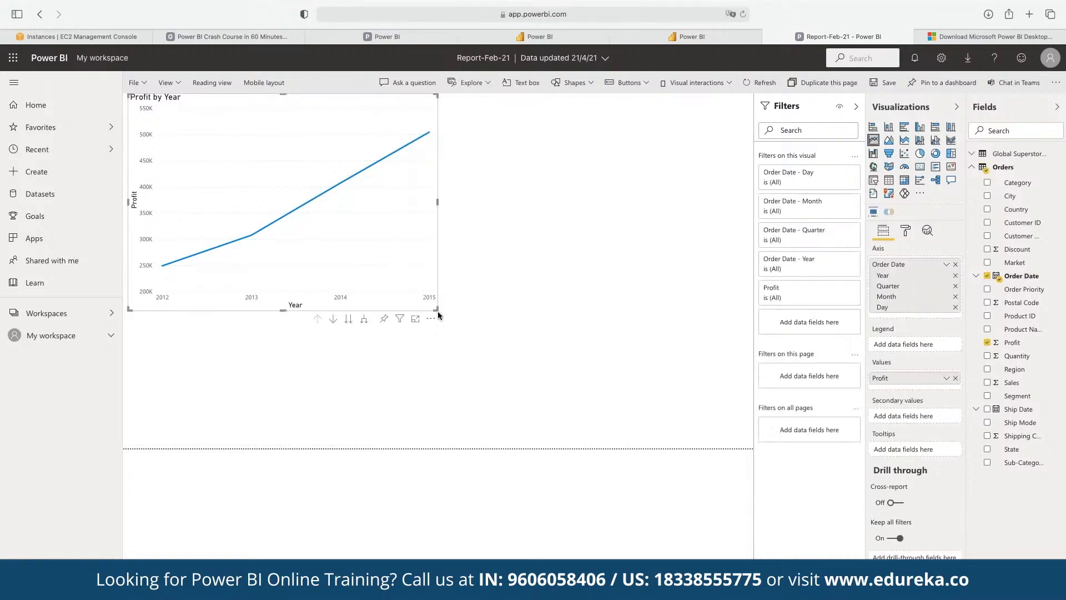
left_click_drag(438, 311, 620, 406)
left_click_drag(504, 308, 566, 332)
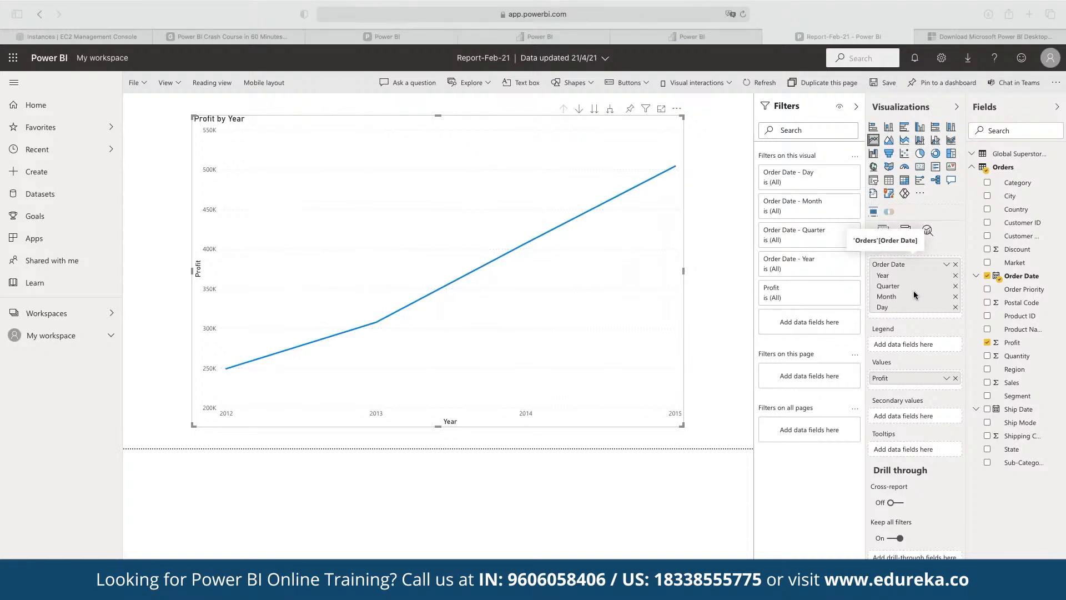
Remove the Year and Quarter levels from the chart's Order Date axis and inspect the April, June and July profit points.
left_click(956, 276)
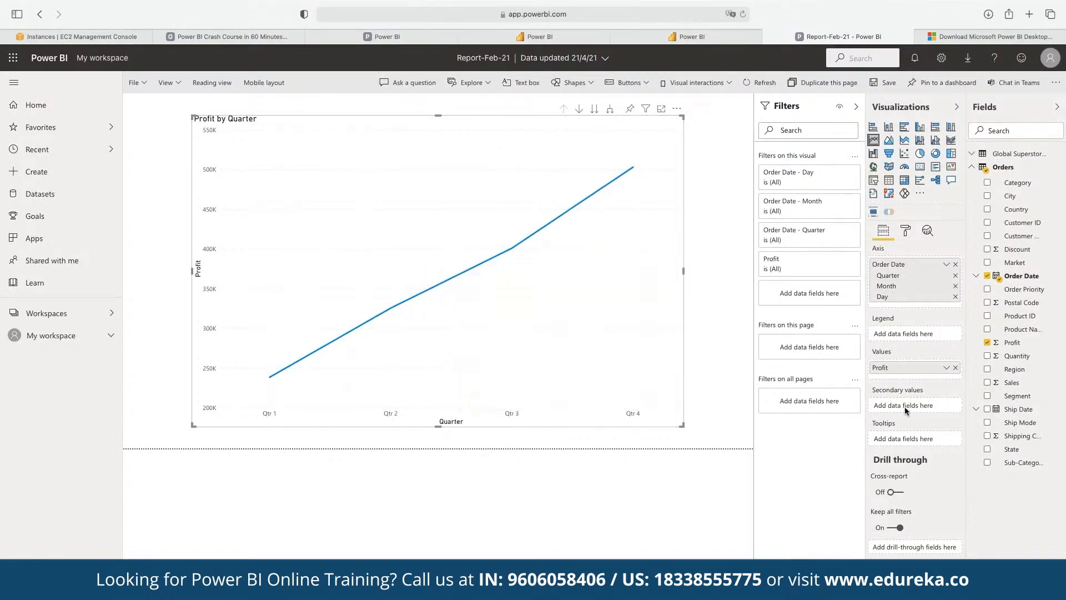
left_click(955, 277)
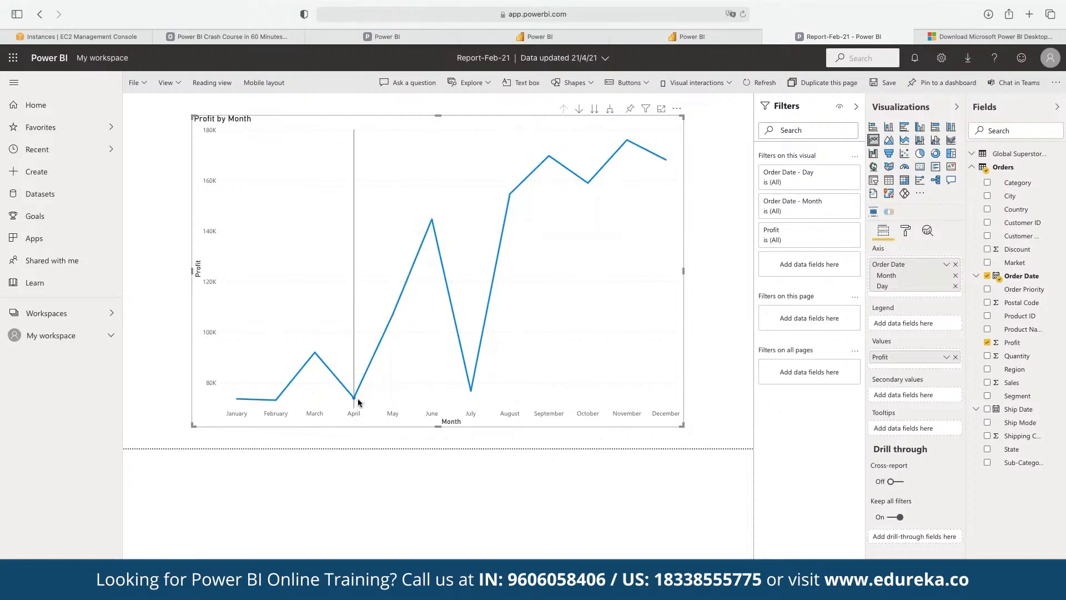
mouse_move(358, 401)
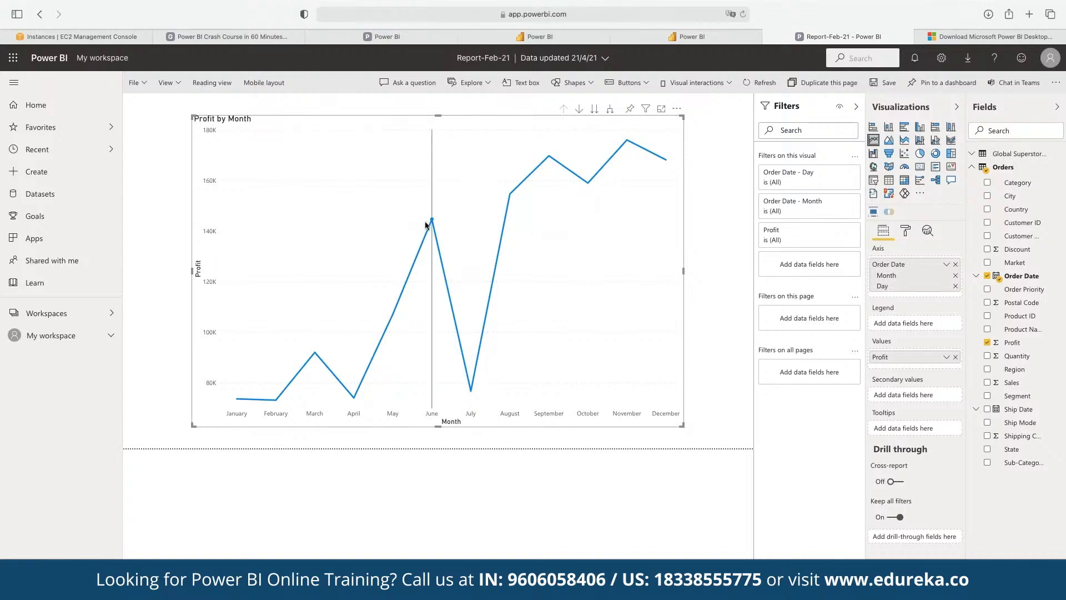
mouse_move(425, 225)
mouse_move(472, 392)
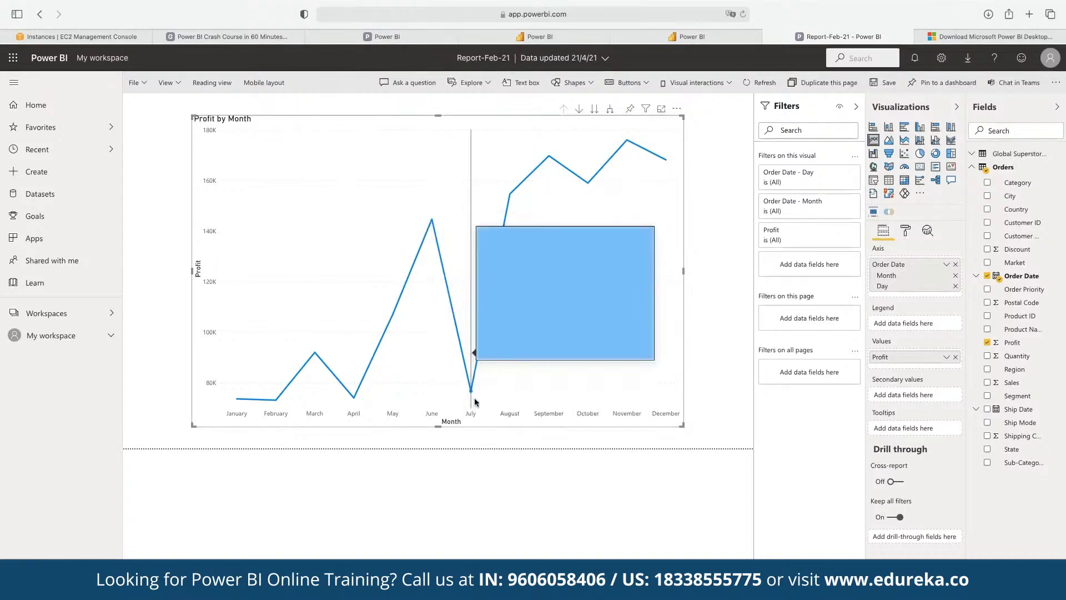
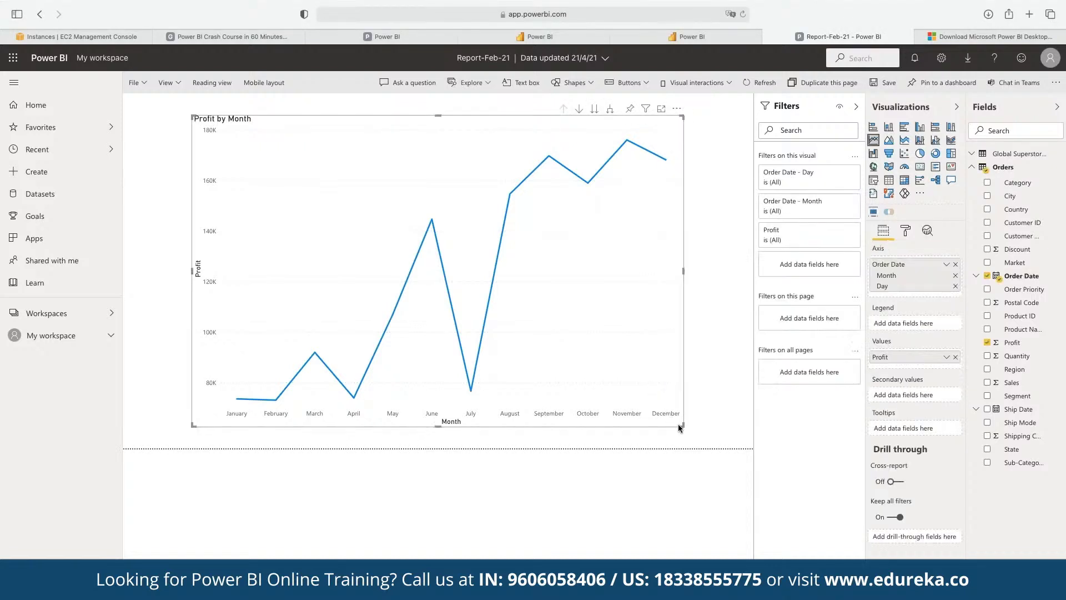
Move the Profit by Month chart to the canvas's upper-left corner and resize it to about half the canvas width.
left_click_drag(682, 426, 455, 310)
left_click_drag(413, 219, 344, 196)
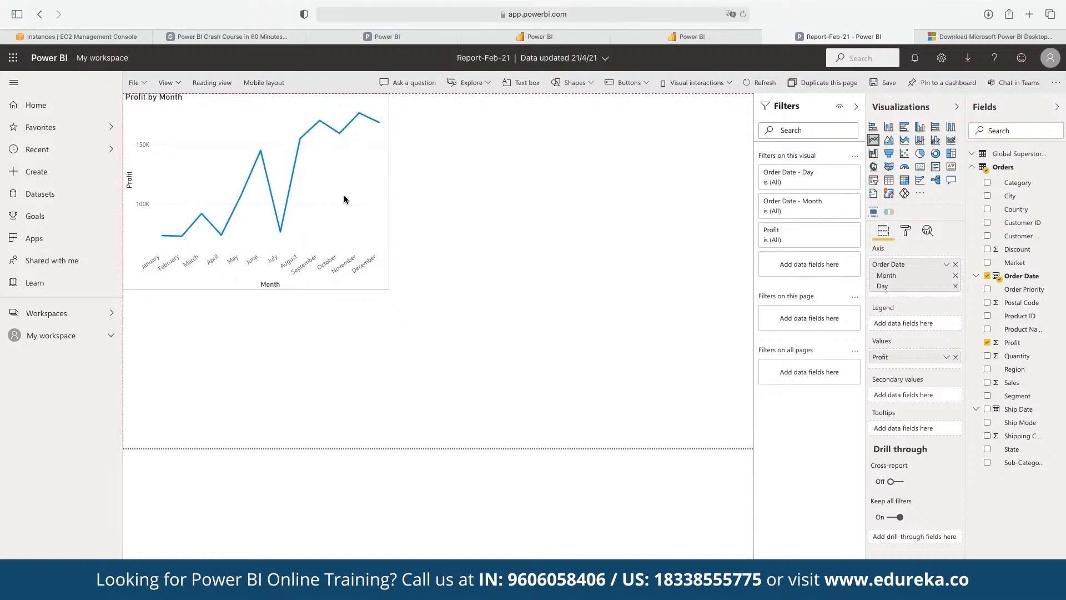
left_click(388, 291)
left_click(375, 272)
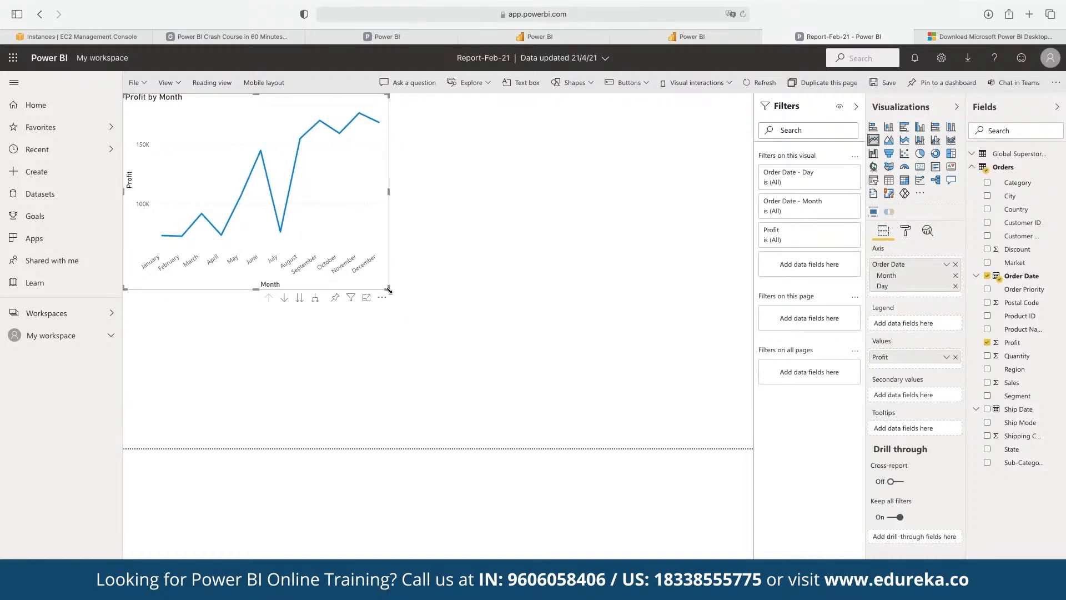
left_click_drag(388, 289, 437, 270)
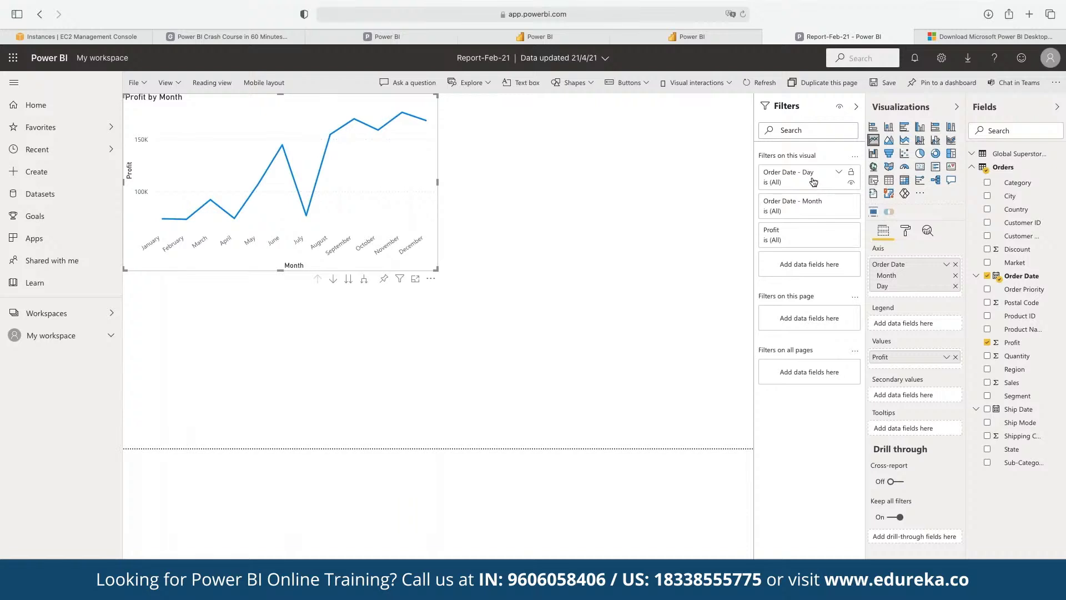
Add Order Date Year as a filter on the Profit by Month chart, using basic filtering for 2015.
left_click(839, 174)
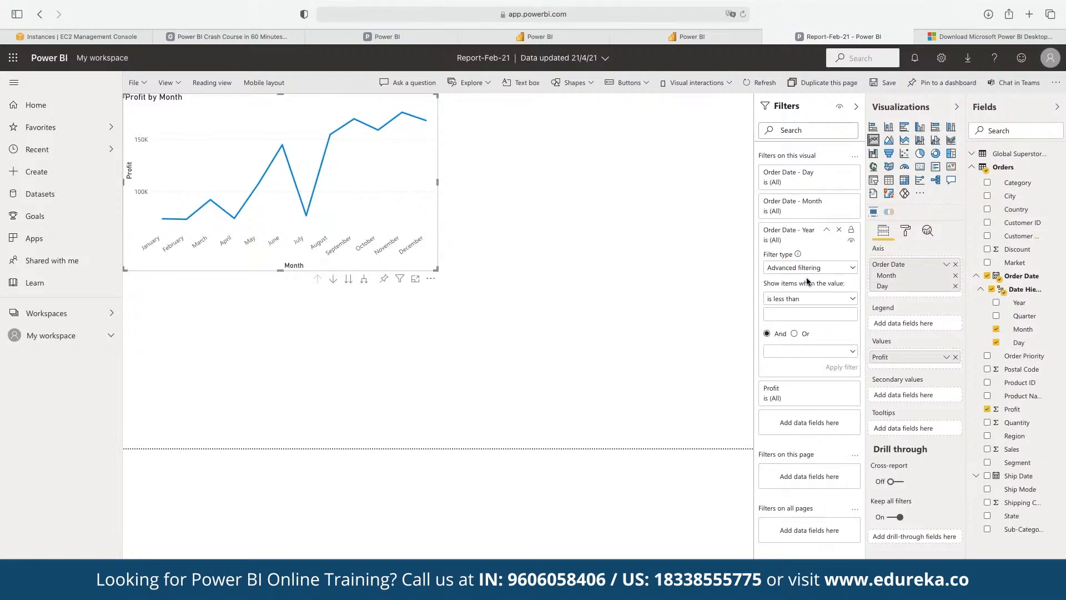
left_click(814, 271)
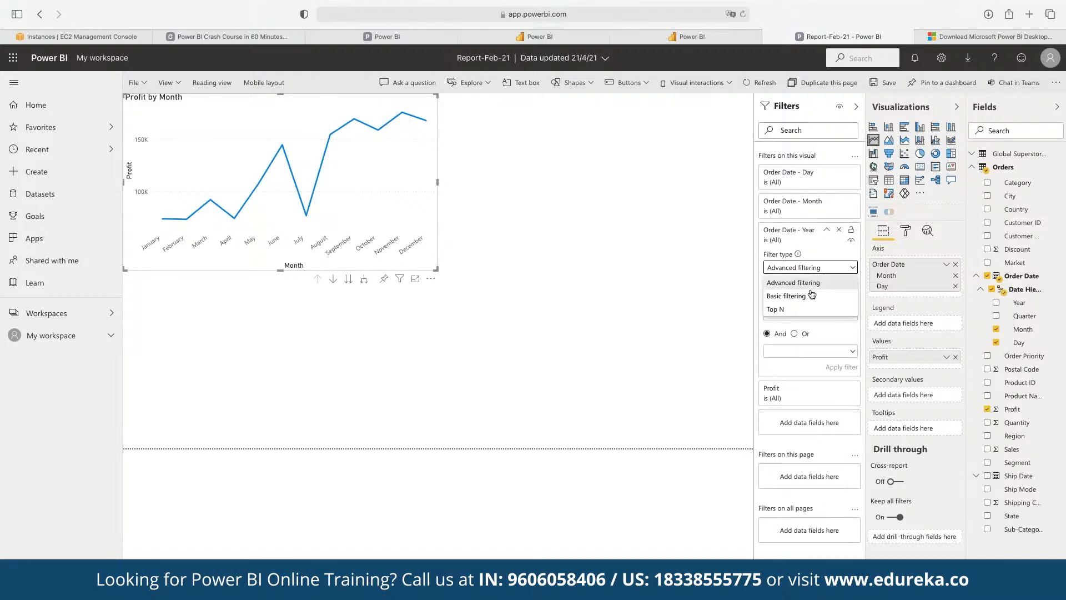
left_click(811, 290)
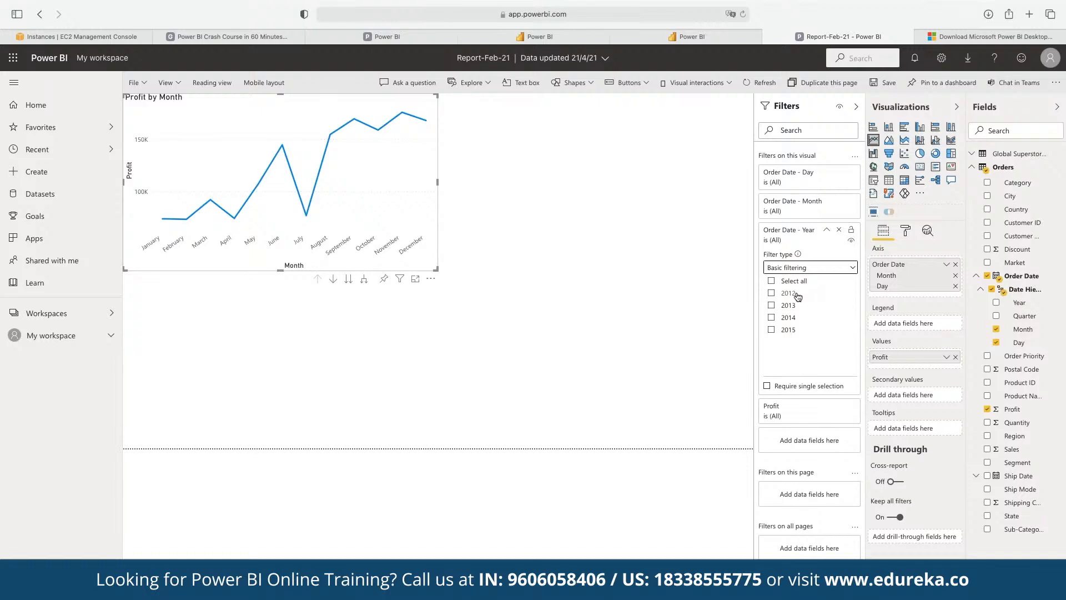
left_click(771, 329)
left_click(568, 314)
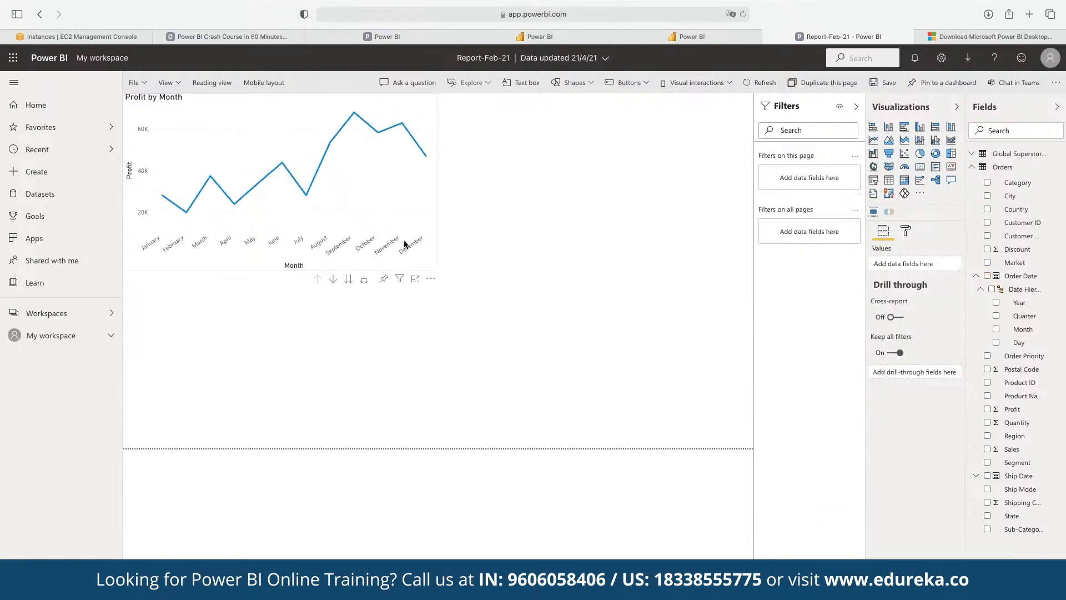
Paste three copies of the Profit by Month chart, arrange all four in a two-by-two grid, and select the upper-right one.
left_click(366, 199)
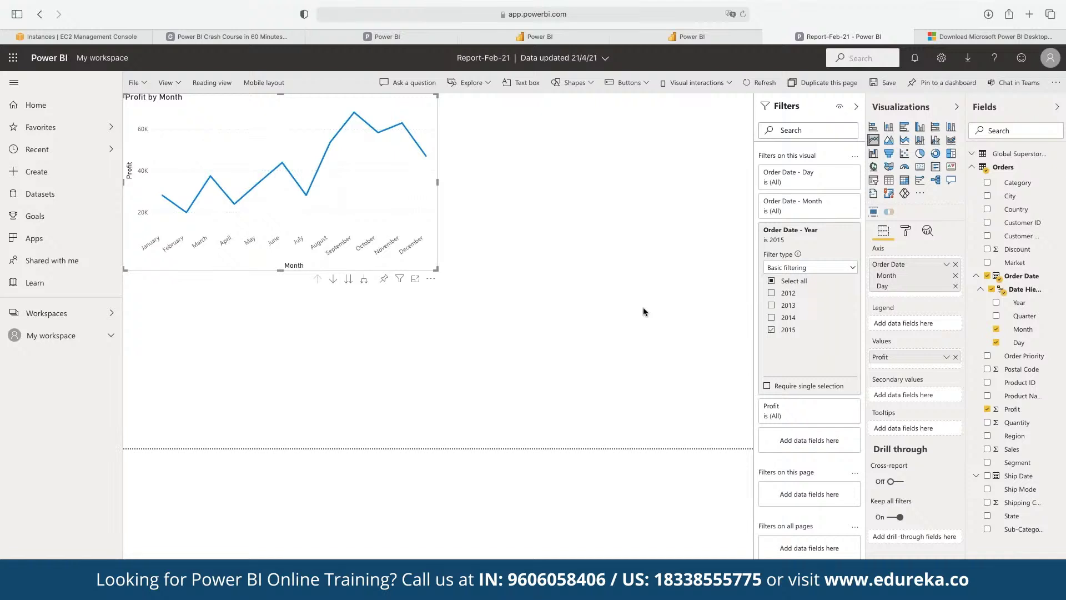
key("ctrl+c")
key("ctrl+v")
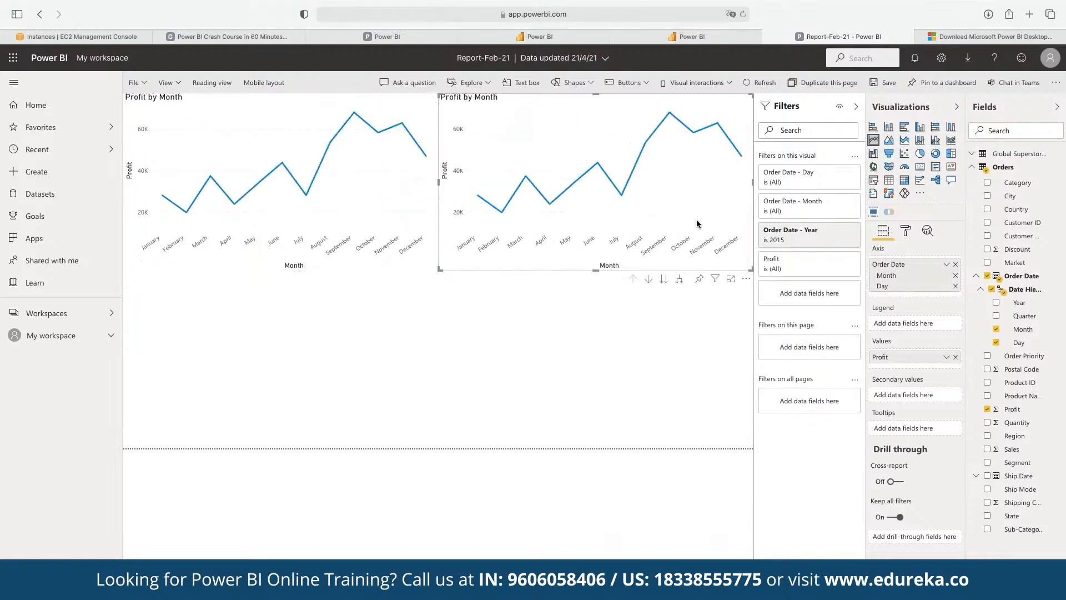
key("ctrl+v")
left_click_drag(674, 268, 648, 414)
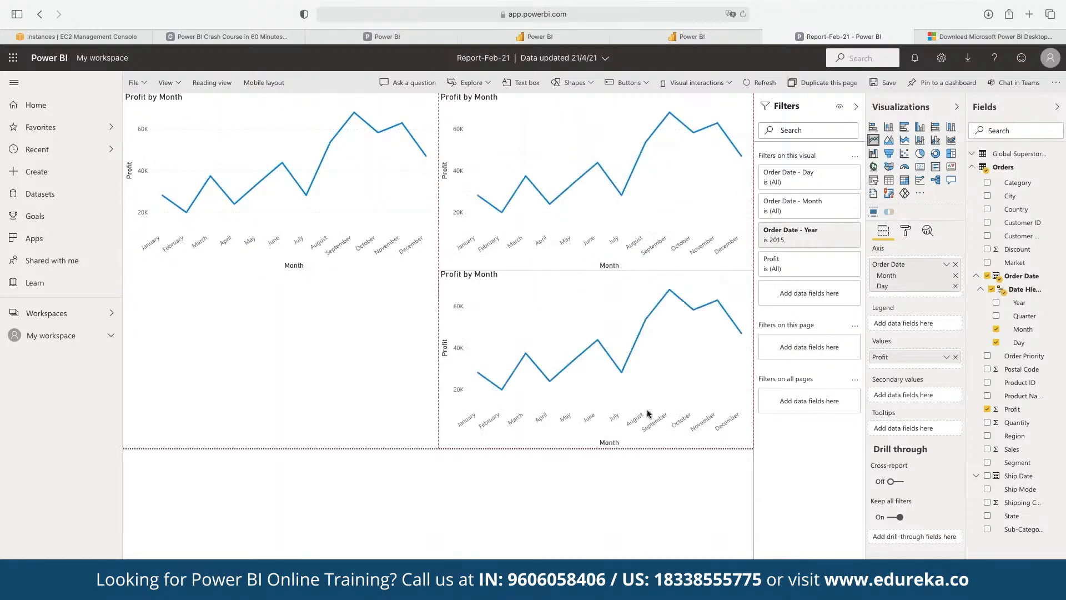
key("ctrl+v")
left_click_drag(673, 369, 322, 373)
left_click(359, 178)
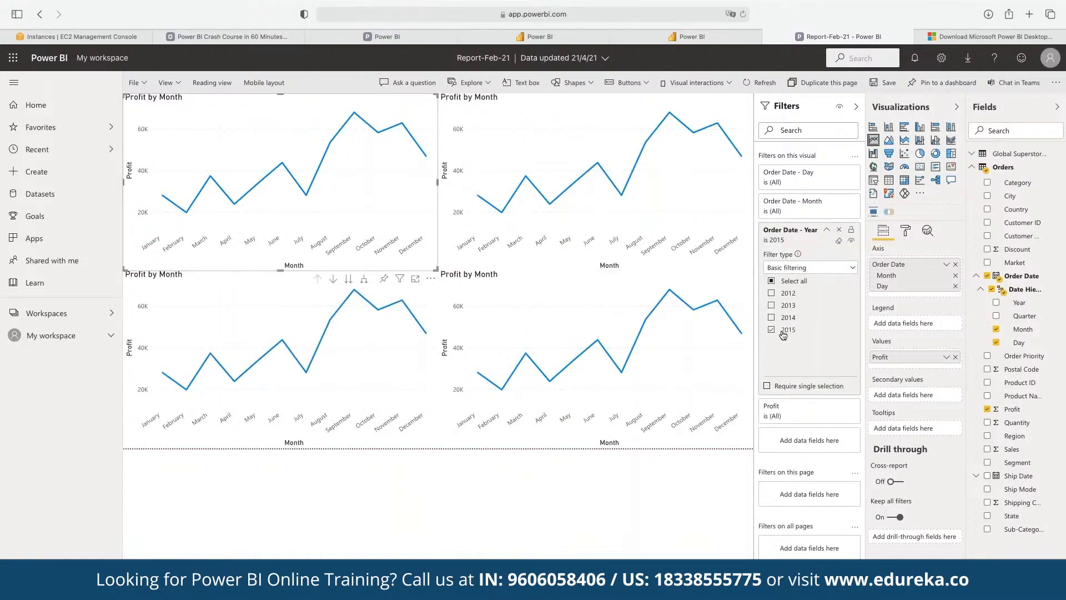
left_click(672, 198)
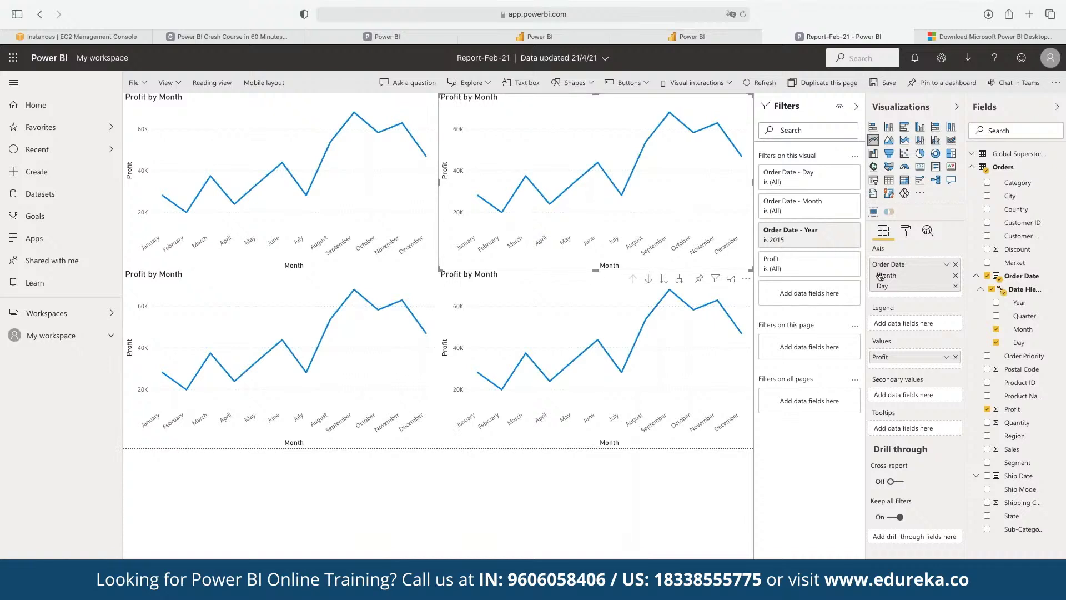
left_click_drag(1017, 311, 804, 294)
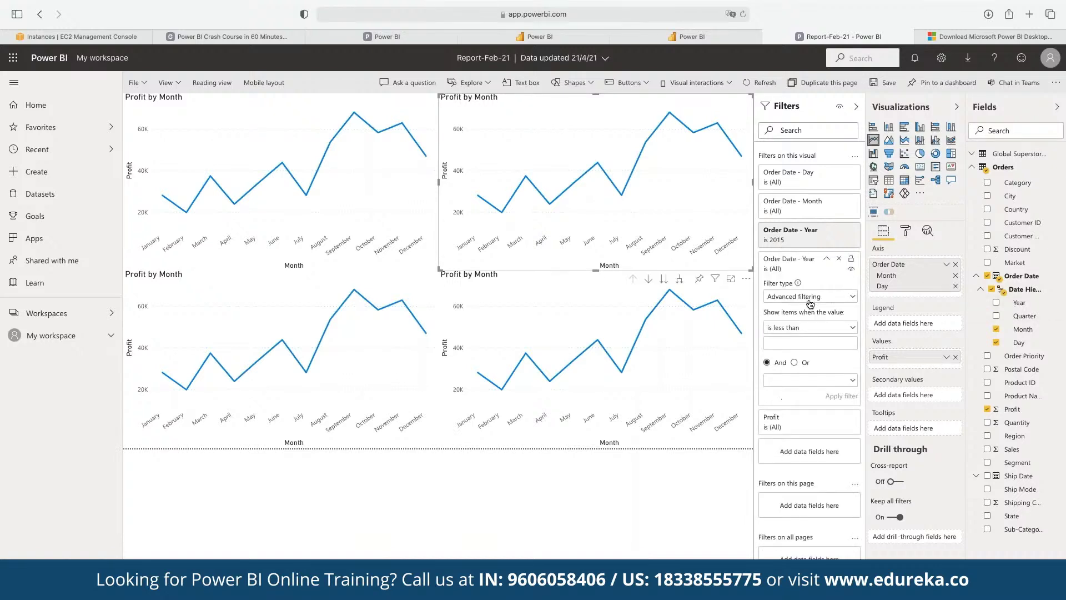
left_click(793, 297)
left_click(792, 324)
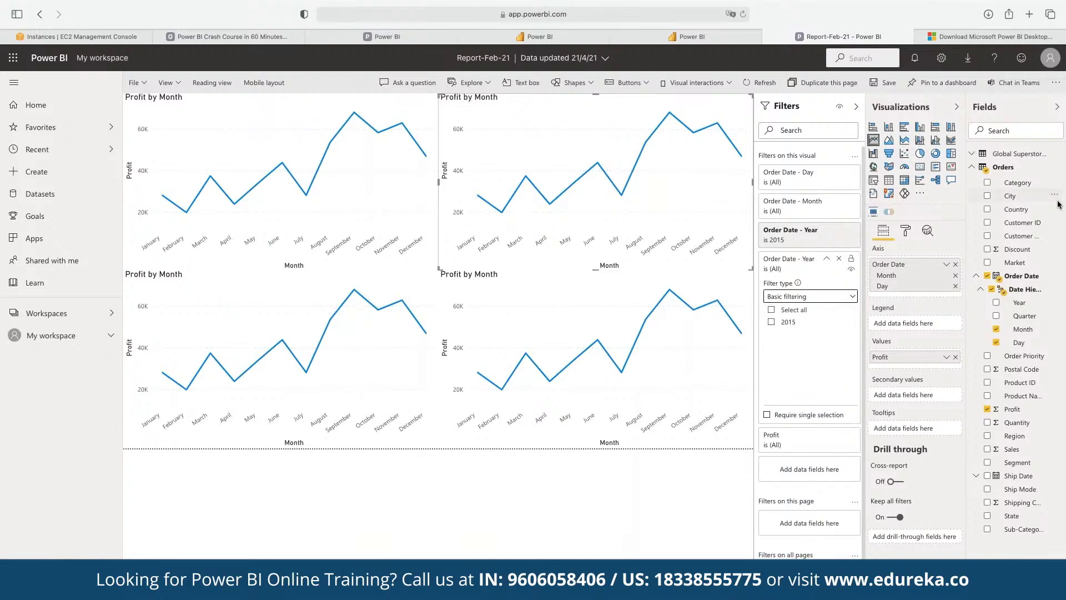
left_click(839, 259)
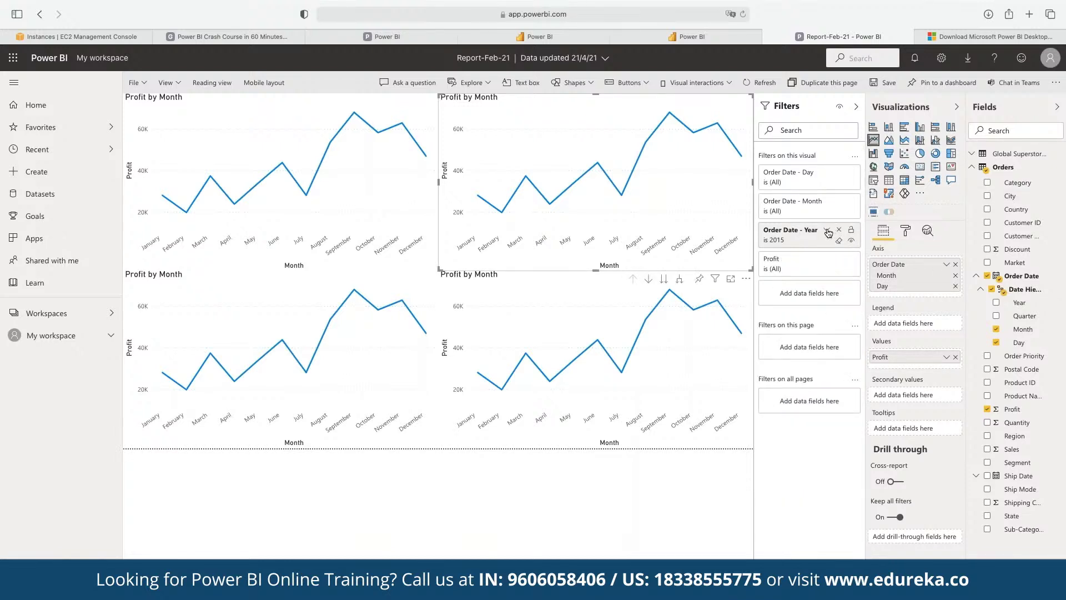
Set the upper-right Profit by Month chart's Order Date Year filter to 2012 only.
left_click(828, 230)
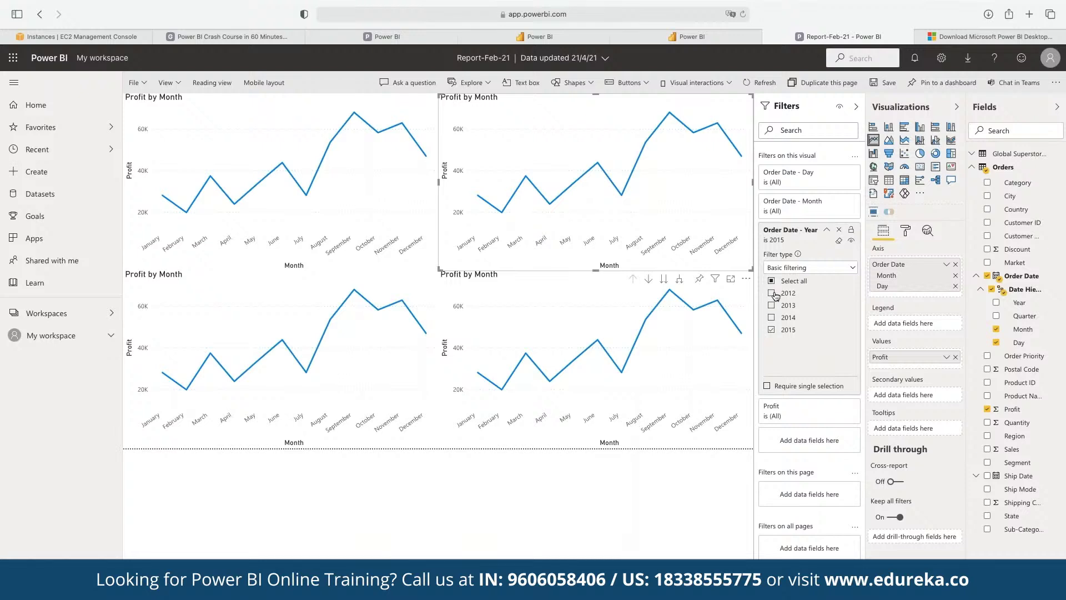
left_click(771, 292)
left_click(771, 330)
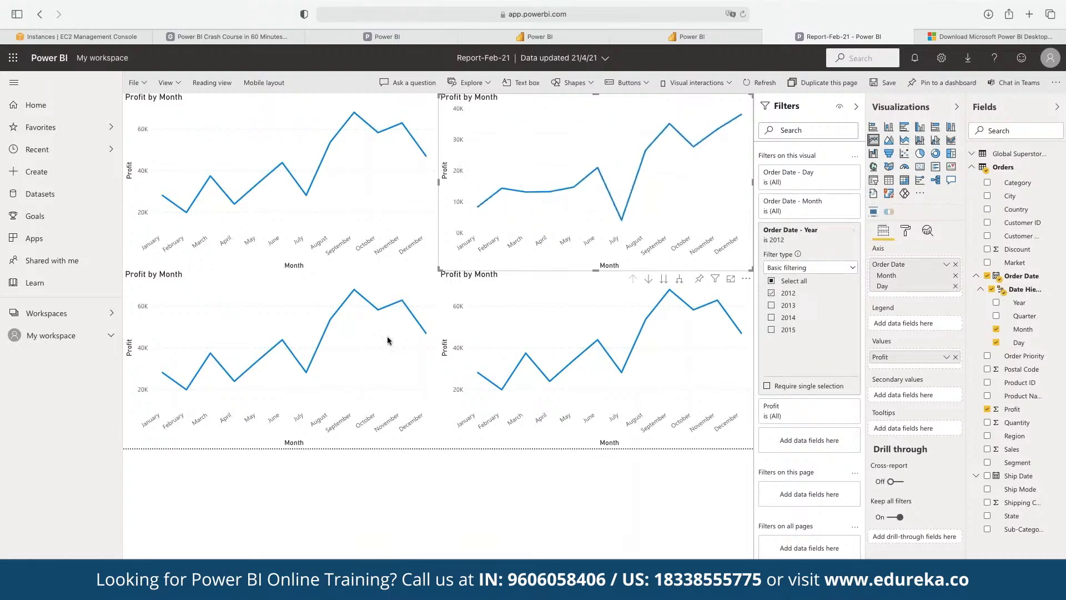
Set the lower-left Profit by Month chart's Order Date Year filter to 2014 only.
left_click(357, 361)
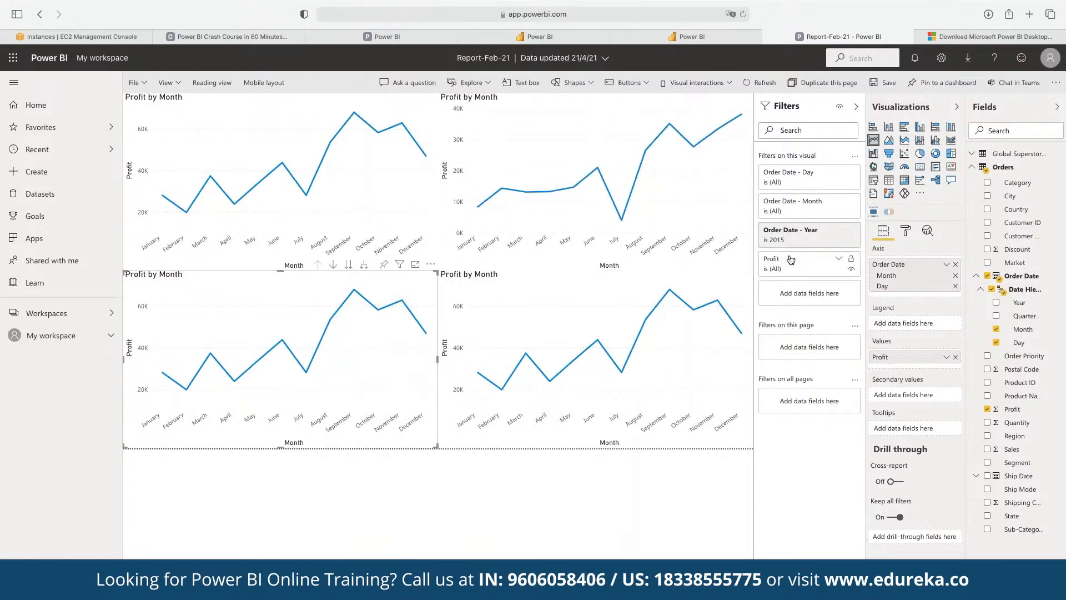
left_click(773, 290)
left_click(771, 317)
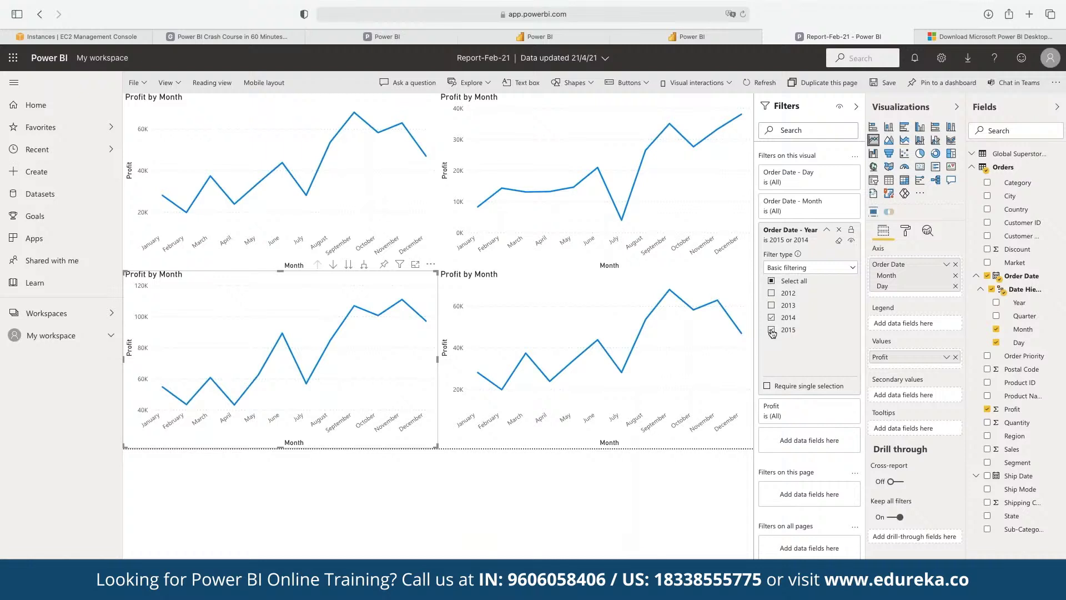
Set the lower-right Profit by Month chart's Order Date Year filter to 2013 only and deselect the chart.
left_click(716, 355)
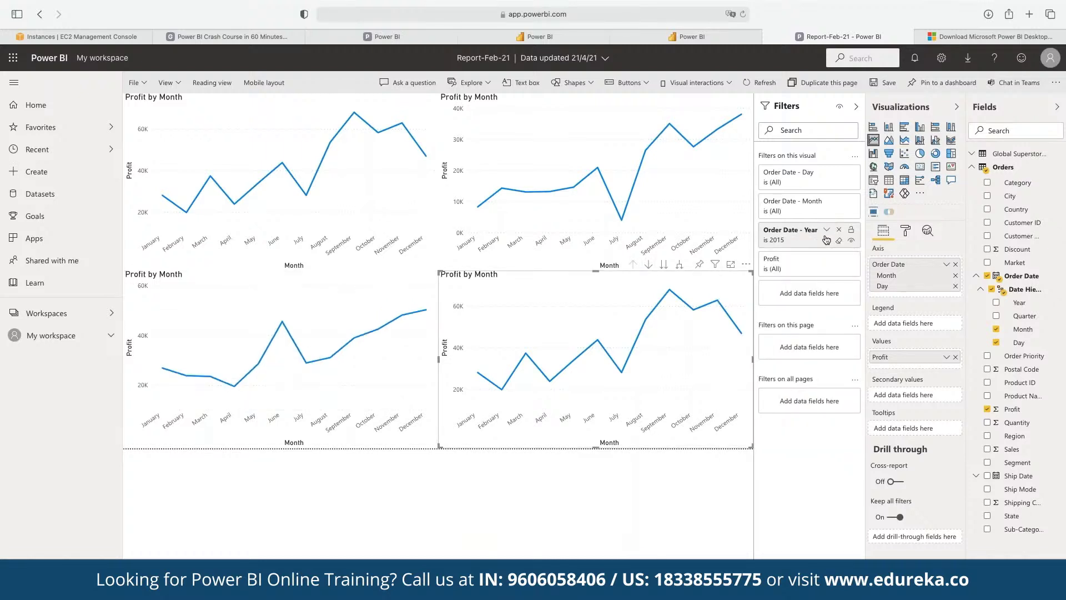
left_click(826, 229)
left_click(772, 305)
left_click(773, 330)
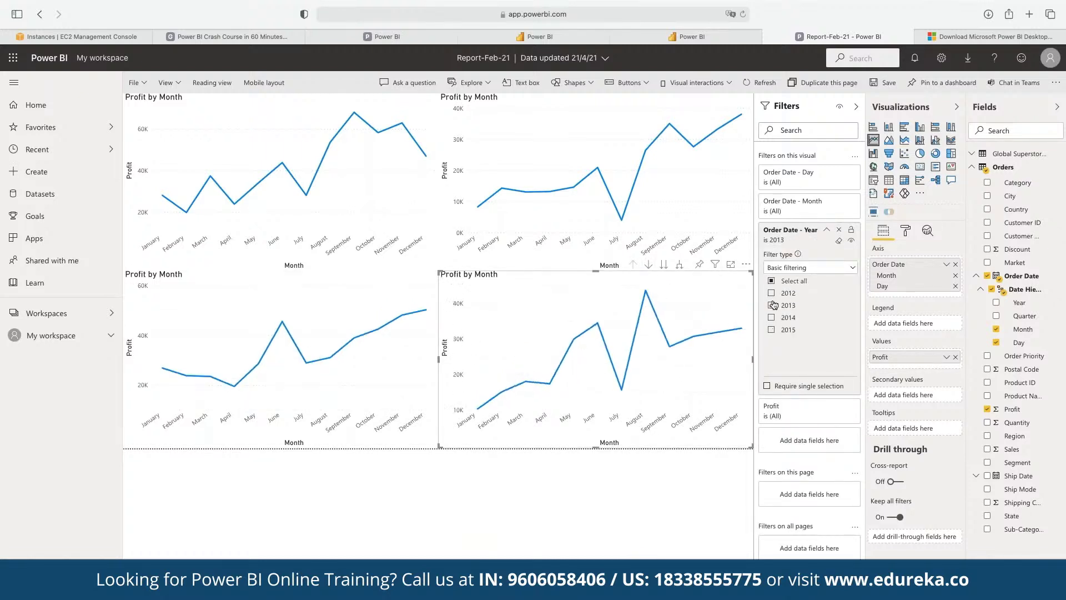
left_click(650, 480)
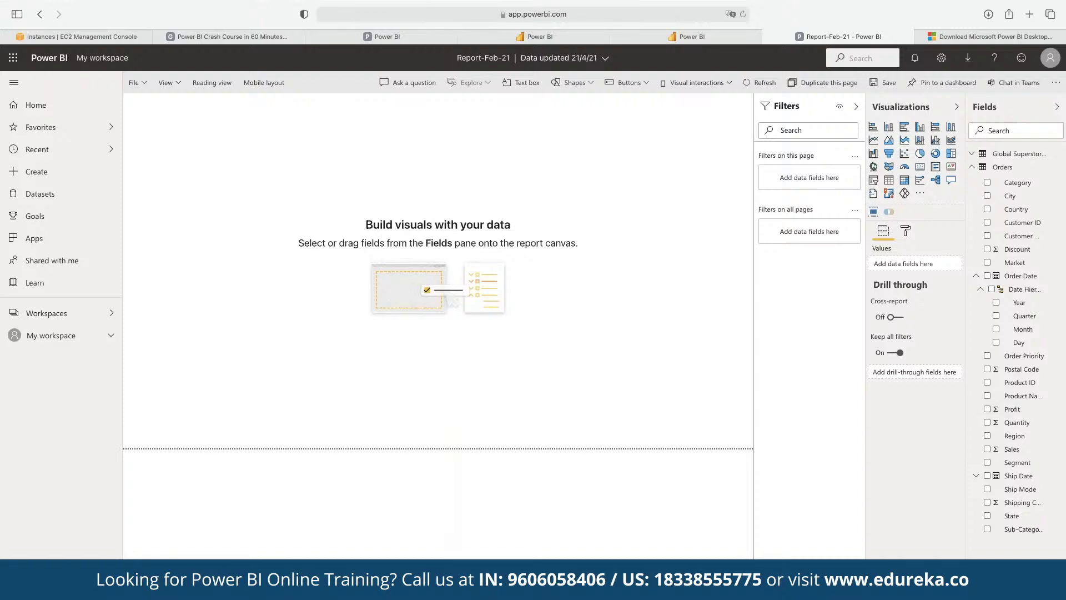
Build a visual from the Order Date hierarchy and Profit, enlarge it across most of the empty canvas, and convert it to a line chart.
left_click(992, 290)
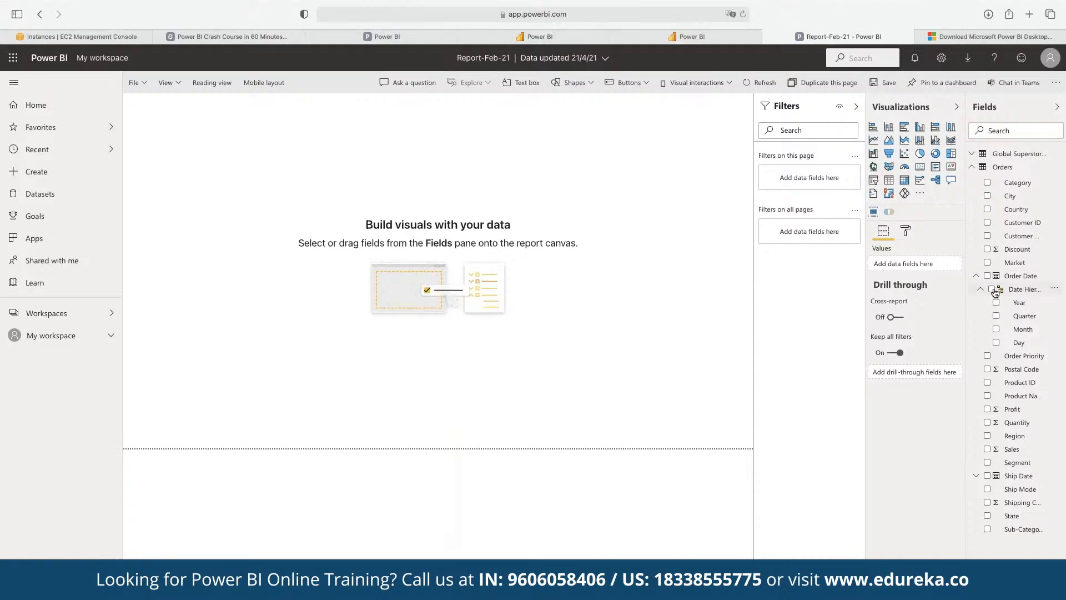
left_click(988, 409)
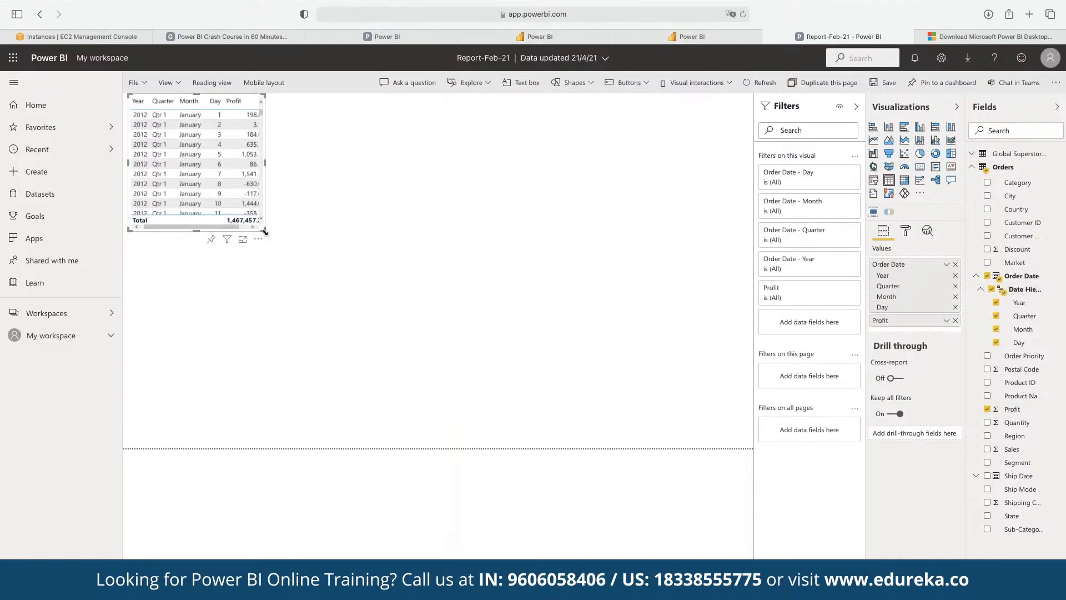
left_click_drag(327, 259, 654, 383)
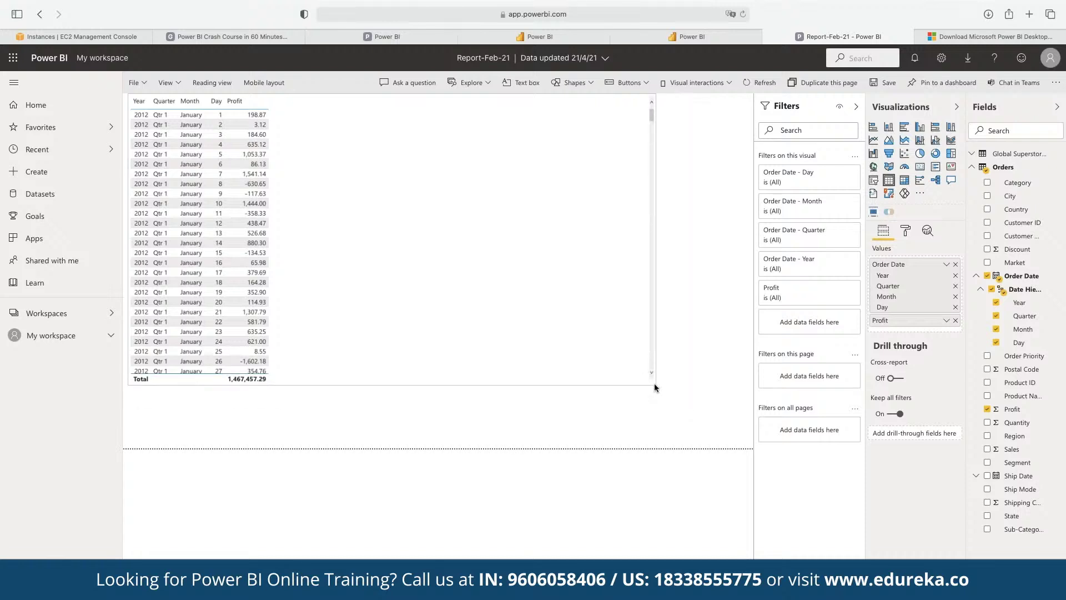
left_click_drag(486, 293, 530, 325)
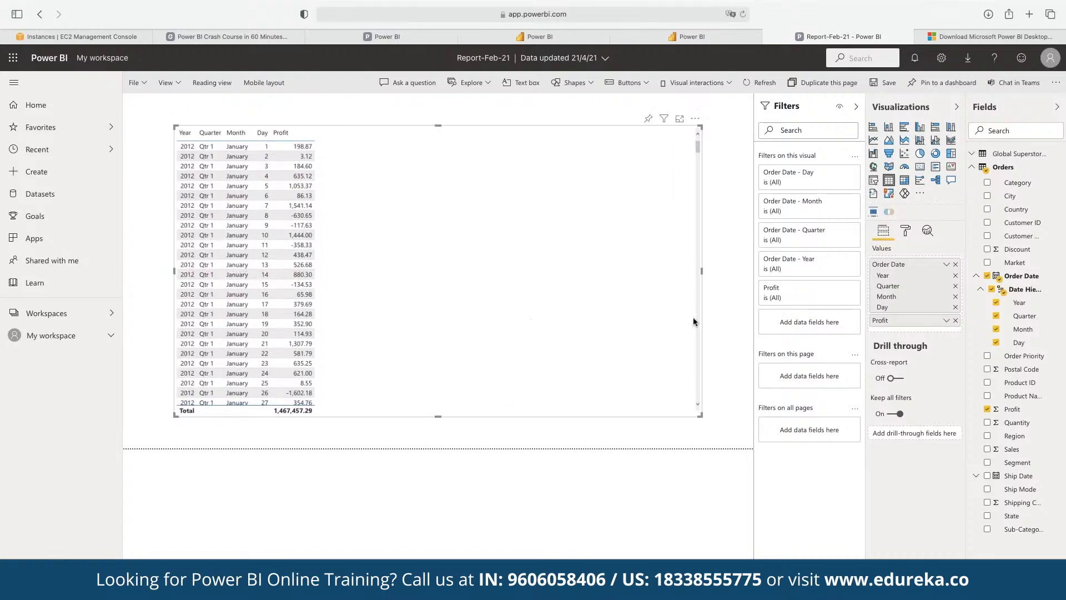
left_click(874, 141)
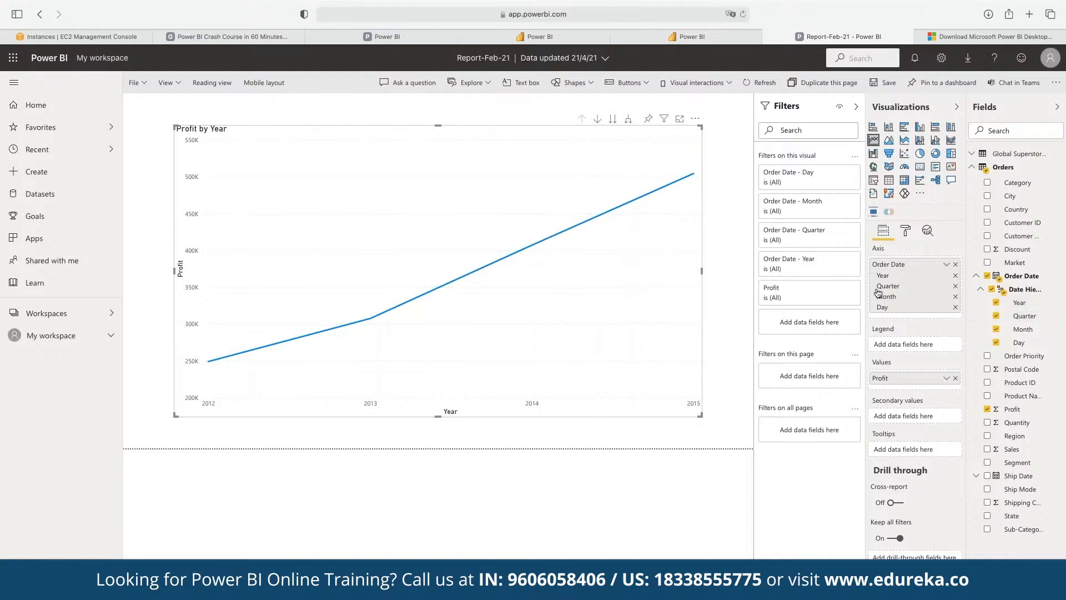
Remove Year and Quarter from the Profit line chart's axis and use the Order Date Year as its legend.
left_click(956, 276)
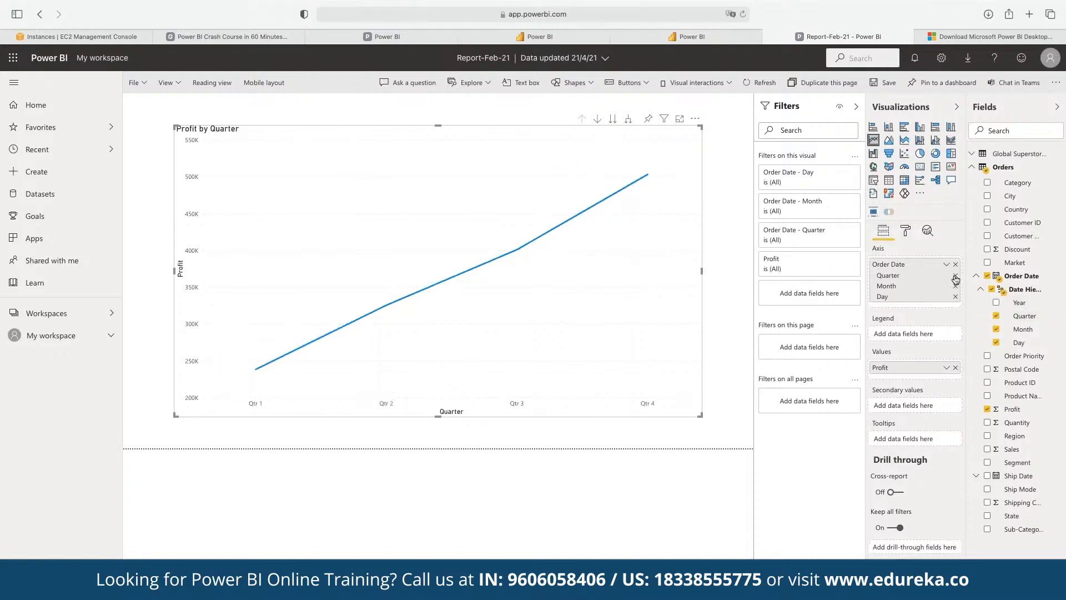
left_click(956, 277)
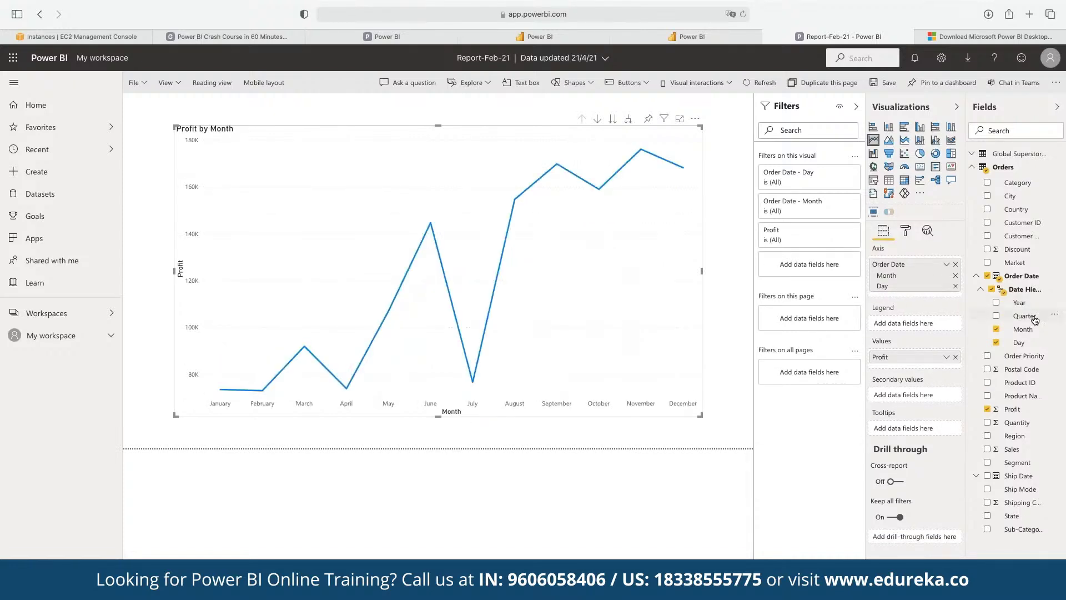
left_click_drag(1026, 307, 926, 329)
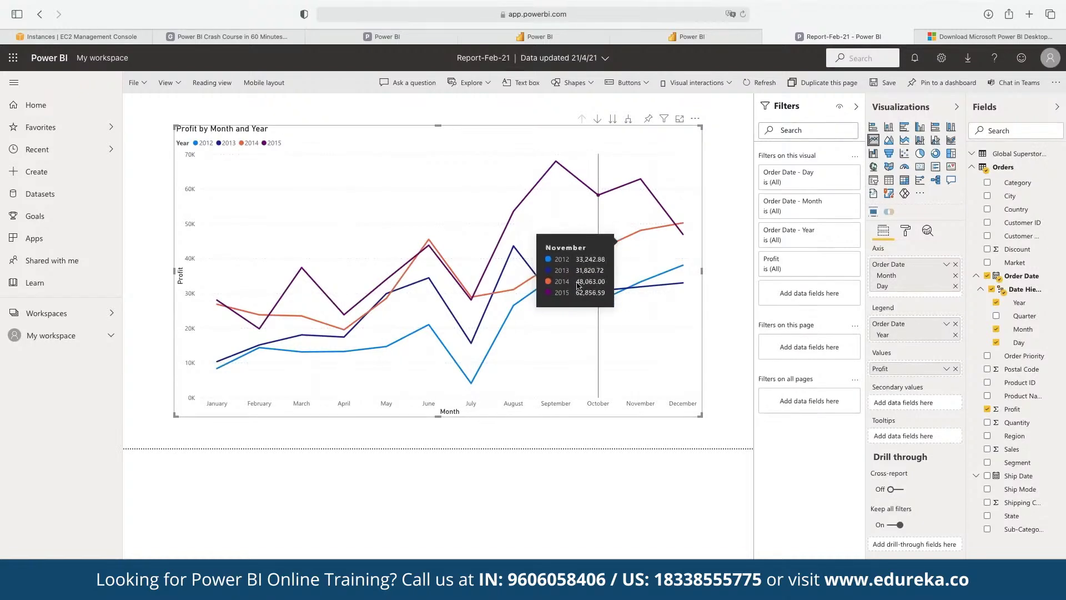
mouse_move(540, 299)
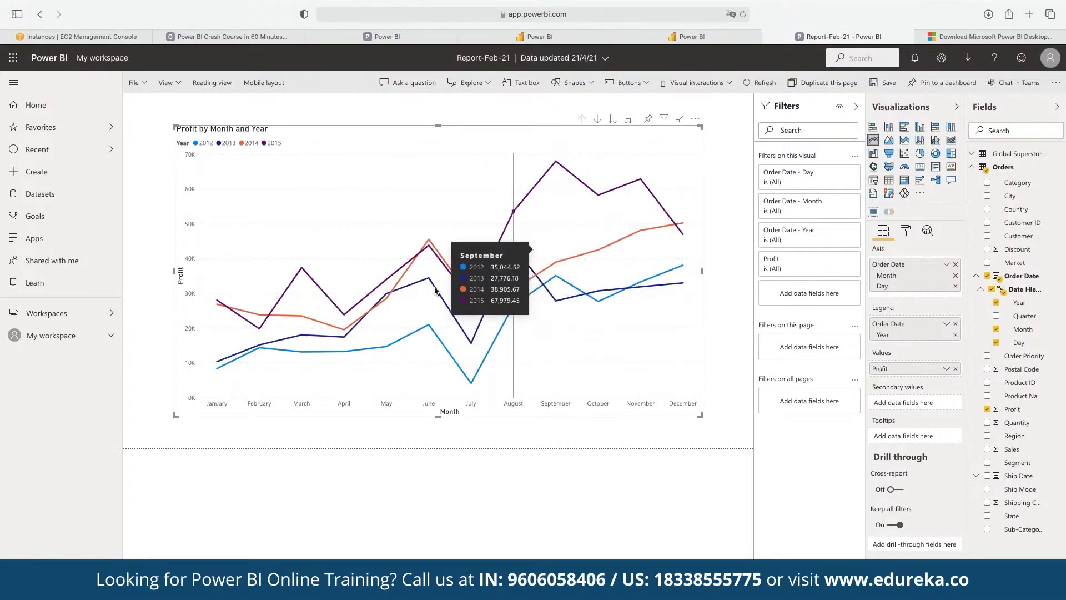
mouse_move(322, 276)
mouse_move(443, 302)
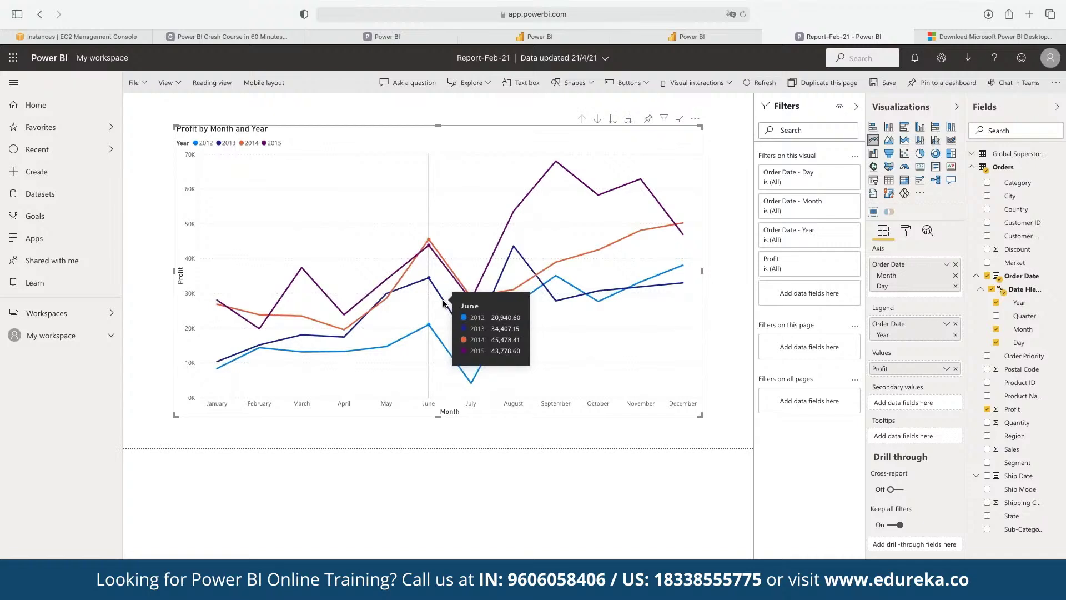
mouse_move(397, 292)
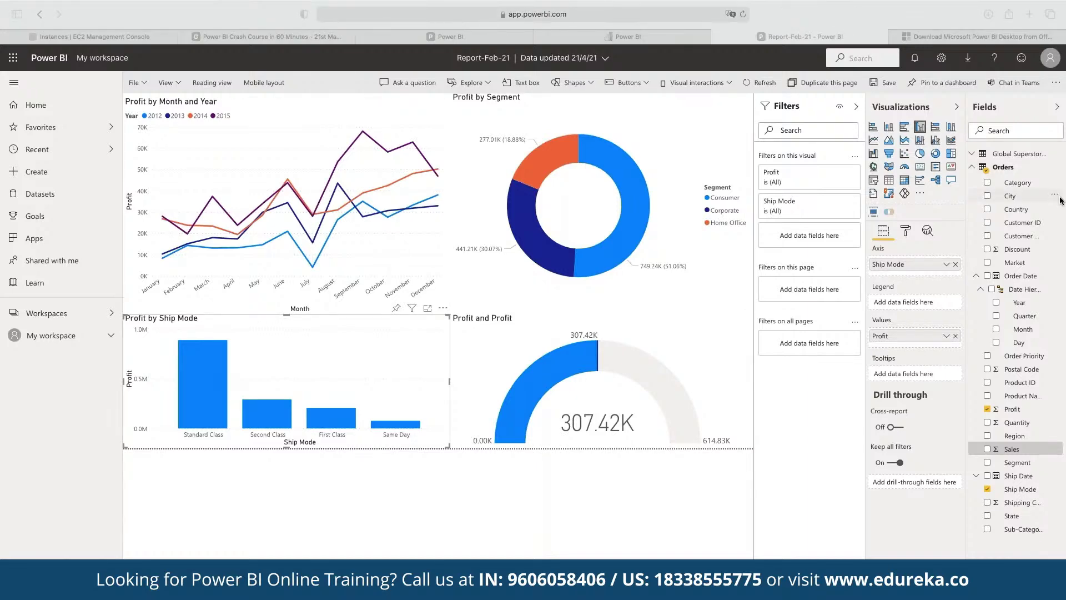
Save the report and review the remaining save, print, publish, export and download options.
left_click(134, 82)
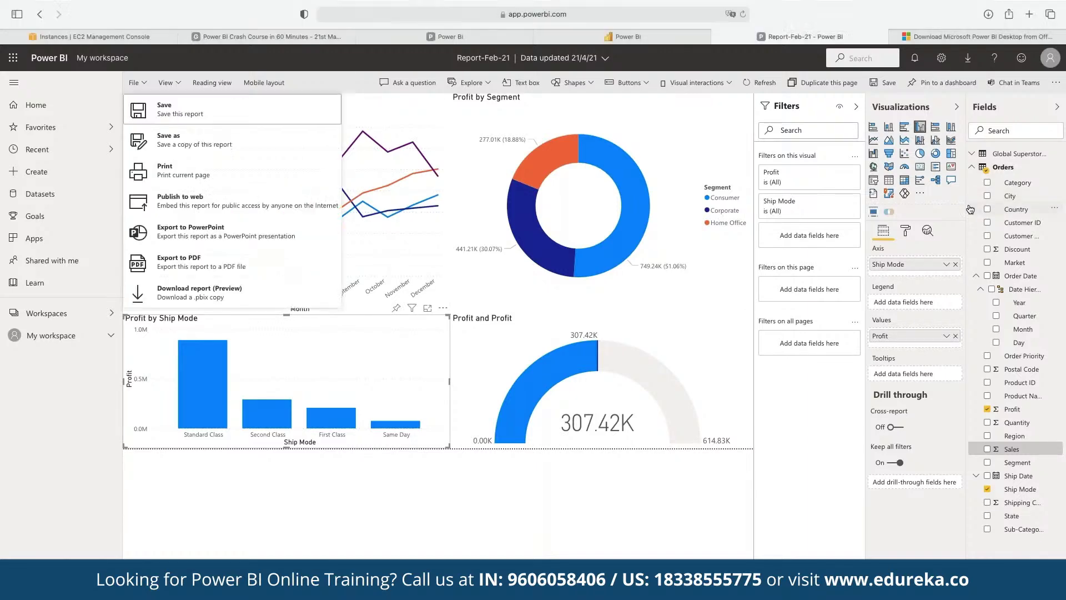
left_click(203, 114)
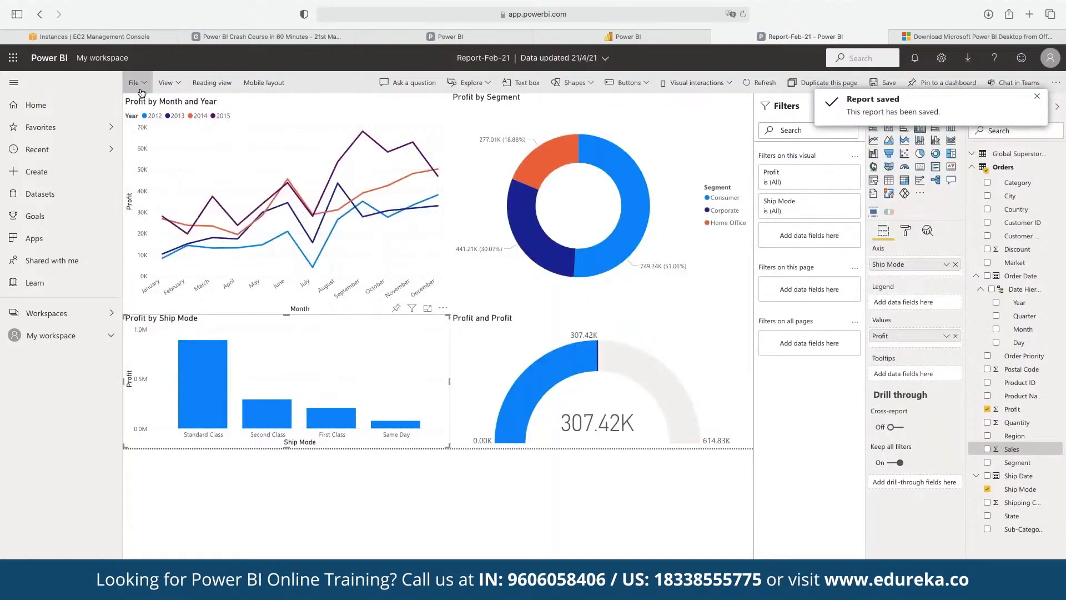
left_click(134, 82)
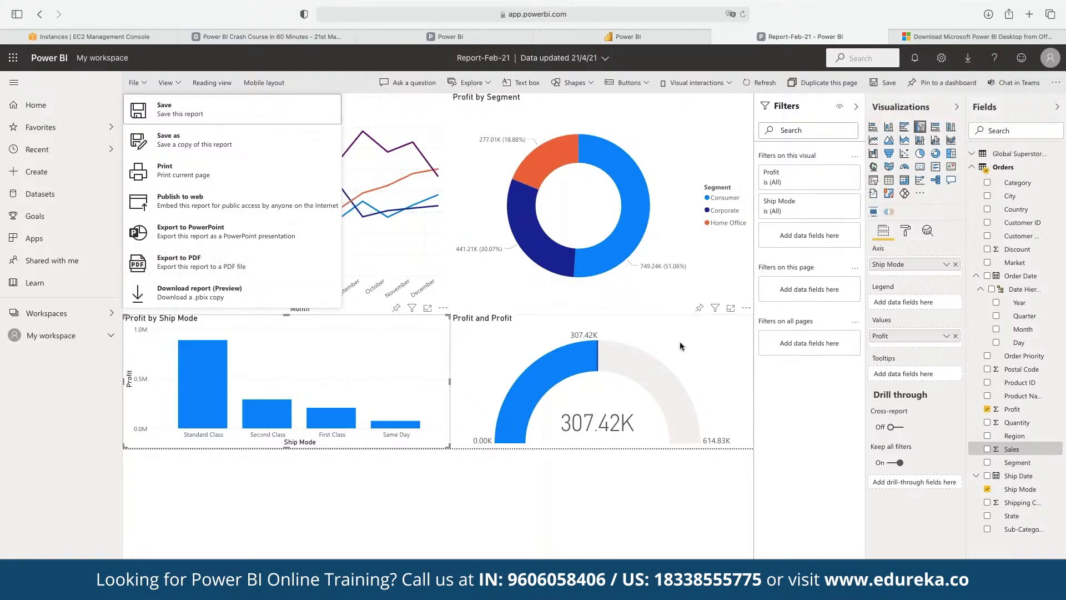
left_click(663, 331)
left_click(661, 331)
Cross-filter the report's charts by the Consumer, Corporate and Home Office slices of the Profit by Segment donut, ending on Consumer.
left_click(611, 260)
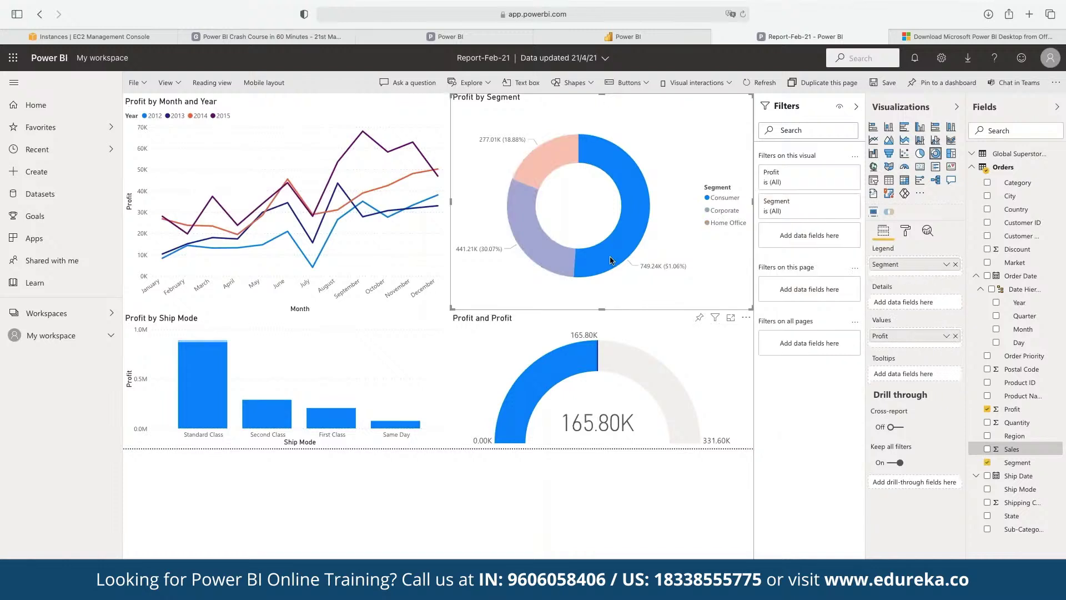
left_click(533, 241)
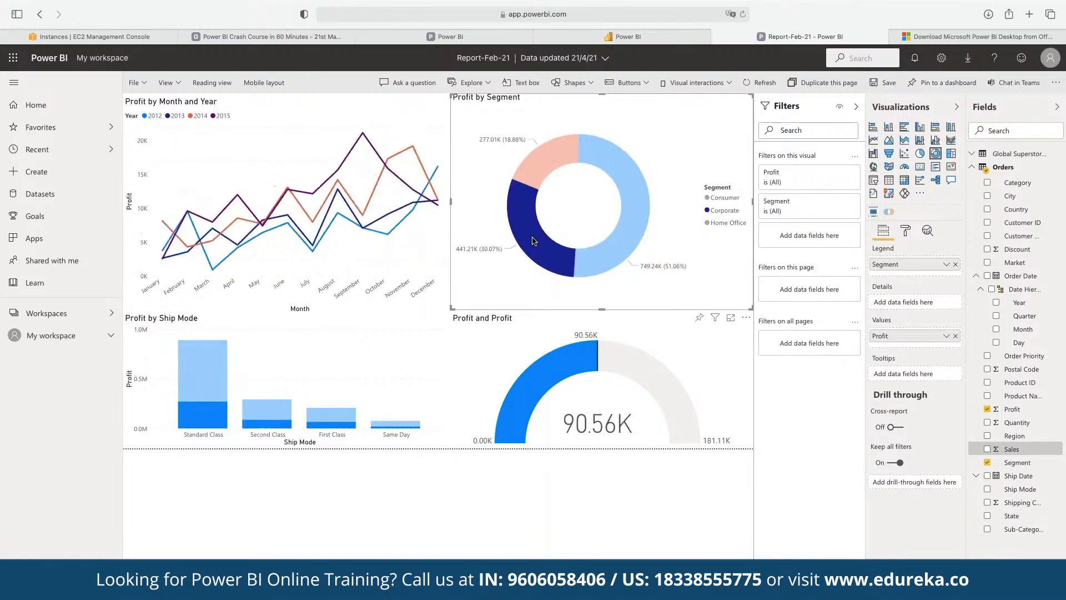
left_click(544, 178)
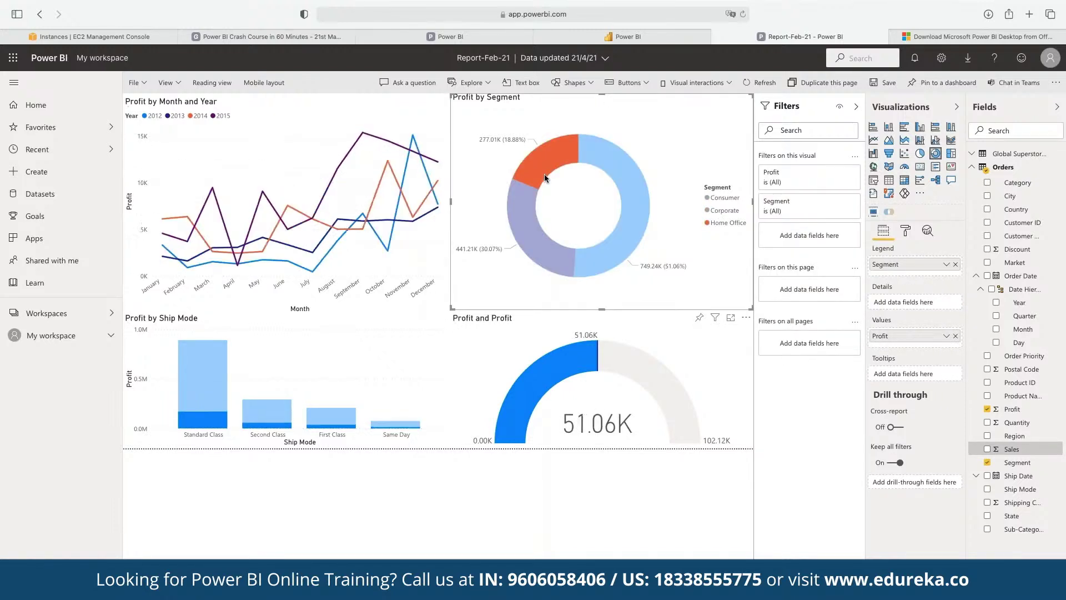
left_click(622, 179)
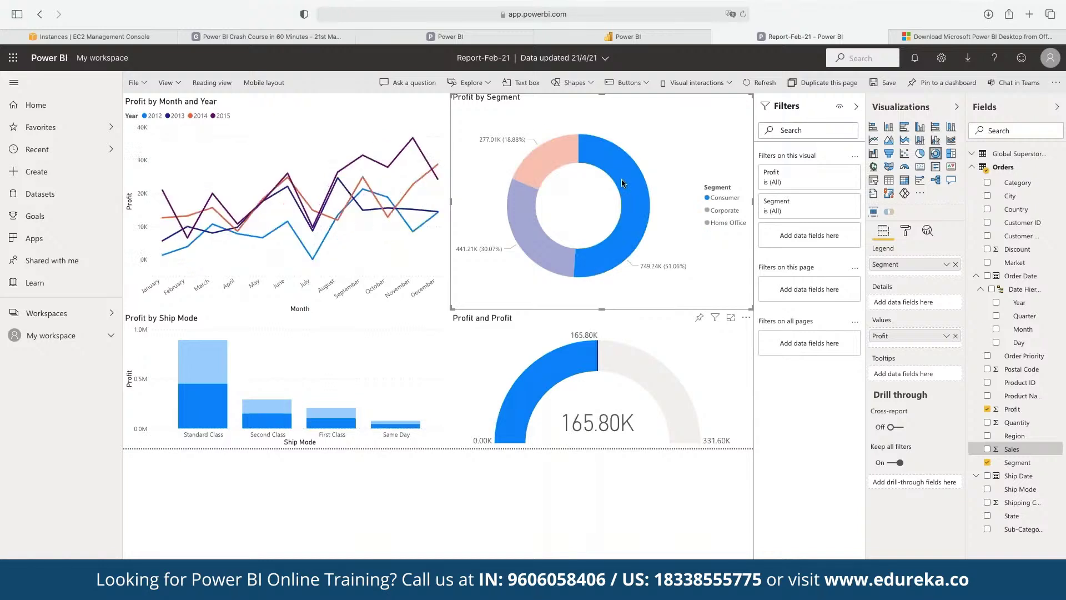
mouse_move(358, 185)
mouse_move(351, 226)
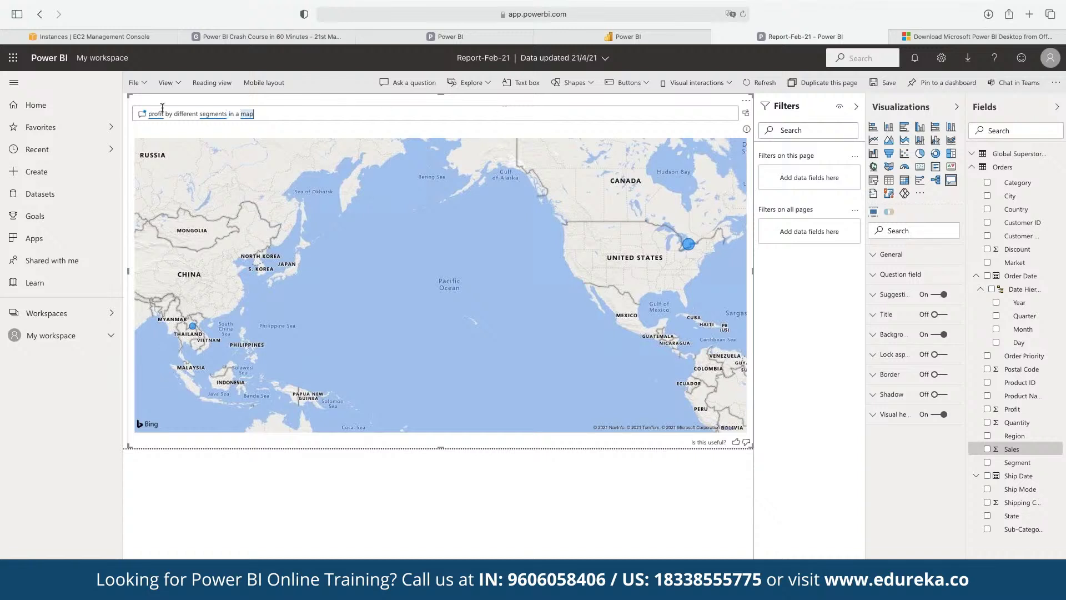
Clear the question about profit by different segments in a map and delete the Q&A visual from the page.
key("super+a")
key("BackSpace")
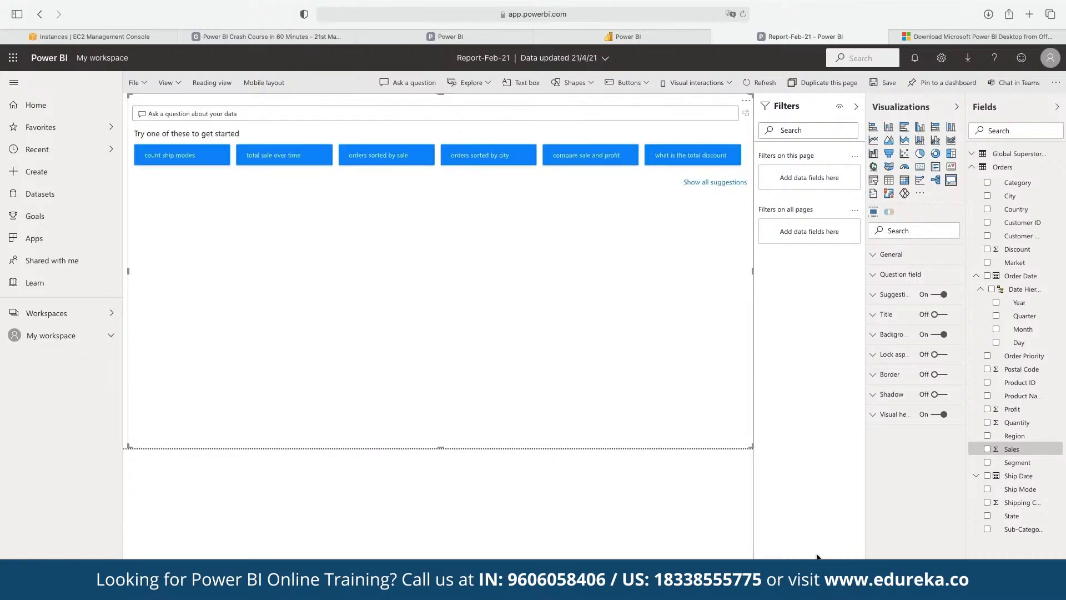
key("Delete")
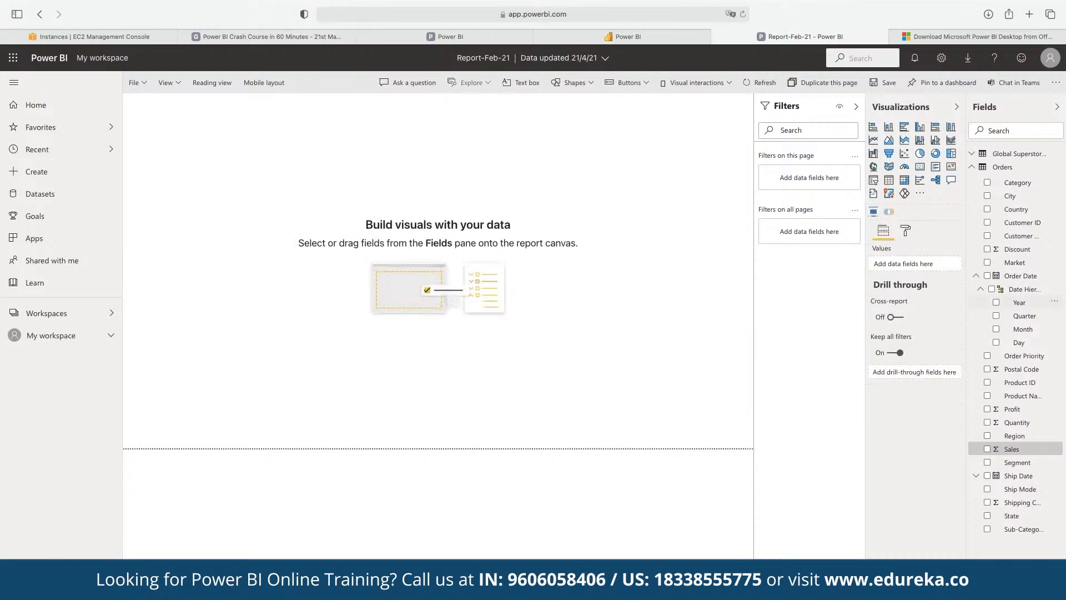